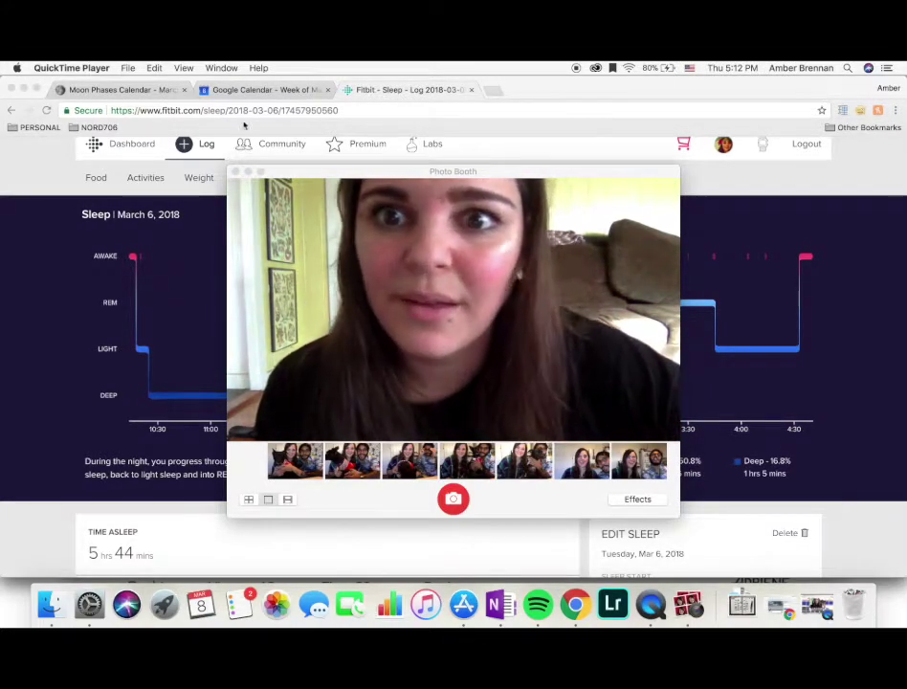
Step: Switch to the Google Calendar week view and briefly display the list of calendars
{"action": "left_click", "coordinate": [252, 94]}
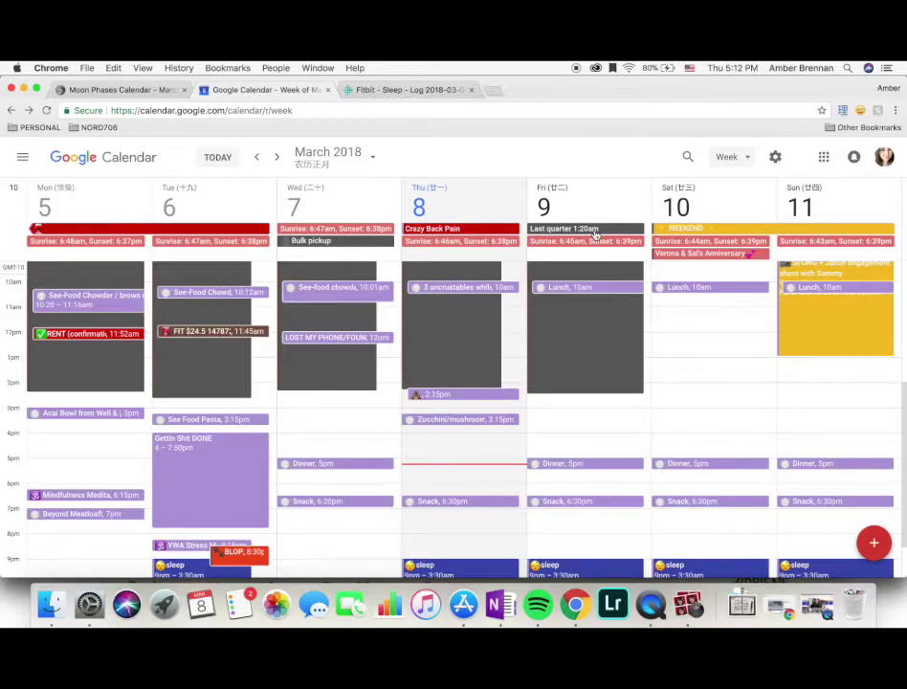
{"action": "left_click", "coordinate": [24, 160]}
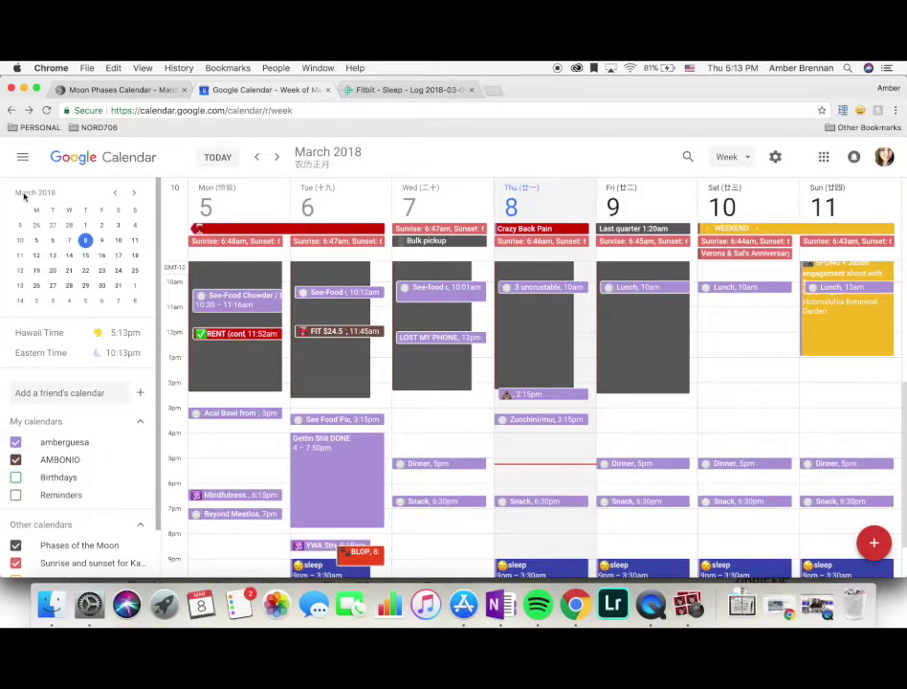
{"action": "left_click", "coordinate": [22, 159]}
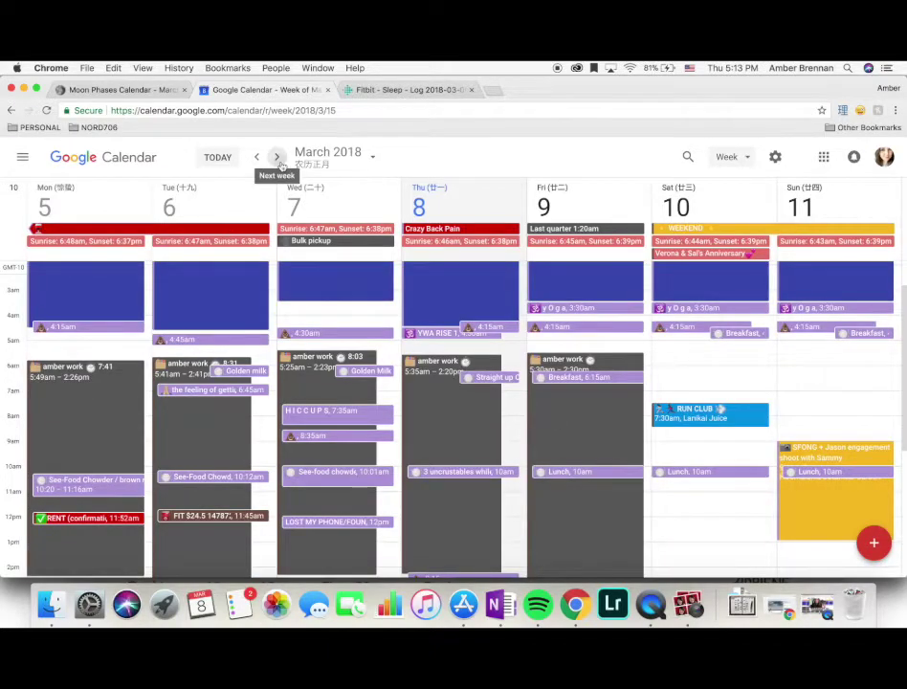
Step: Look through the recurring sleep, meal and work events planned for the week of March 12 to 18
{"action": "left_click", "coordinate": [276, 157]}
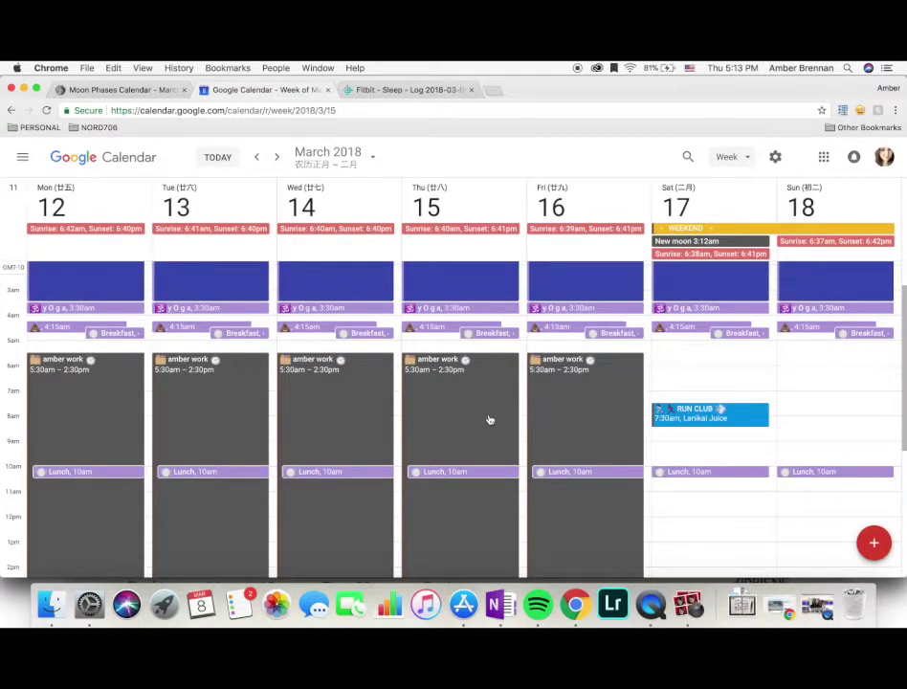
{"action": "scroll", "coordinate": [489, 419], "scroll_direction": "down", "scroll_amount": 2}
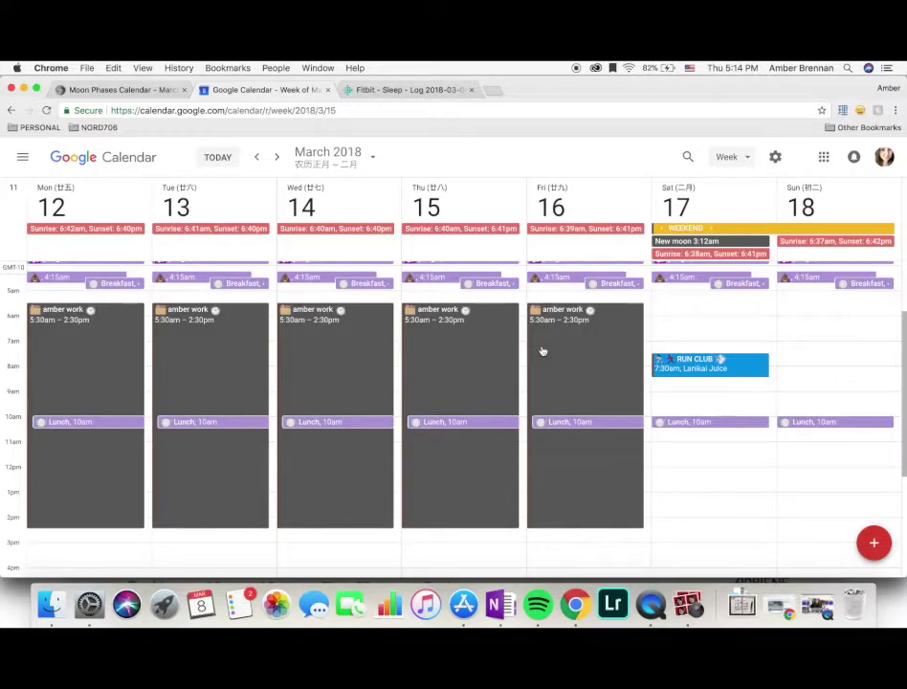
{"action": "left_click_drag", "start_coordinate": [541, 352], "coordinate": [585, 354]}
{"action": "scroll", "coordinate": [586, 355], "scroll_direction": "up", "scroll_amount": 4}
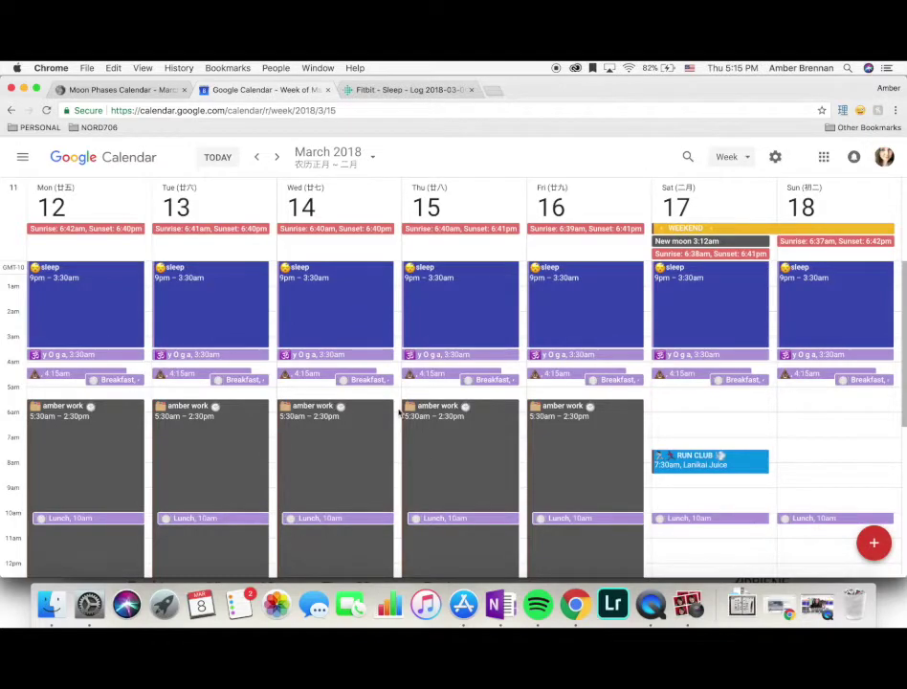
Step: Return to the week of March 5 to 11 and move Thursday's YWA RISE yoga event to 4:45am
{"action": "left_click", "coordinate": [256, 158]}
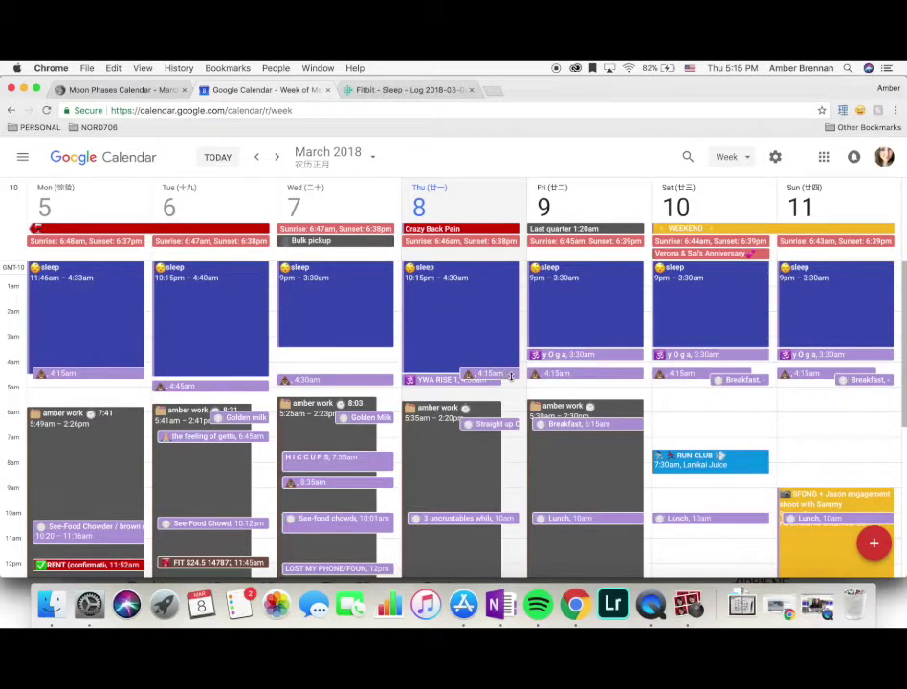
{"action": "left_click", "coordinate": [442, 381]}
{"action": "left_click_drag", "start_coordinate": [442, 381], "coordinate": [442, 387]}
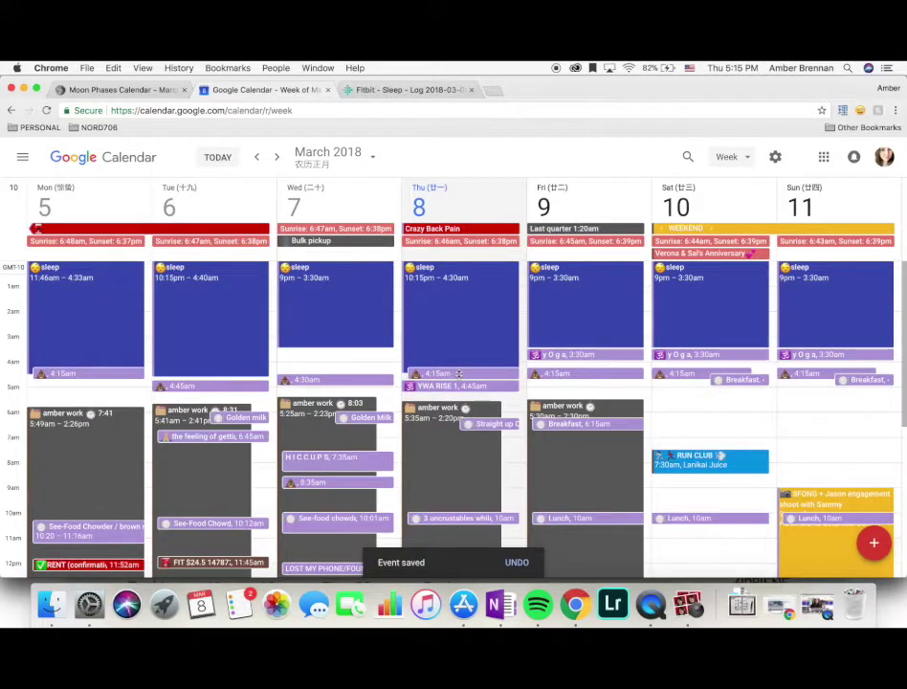
Step: Set the early-morning poop emoji event on Thursday, March 8 to 4:20am and save it for this event only
{"action": "left_click", "coordinate": [458, 373]}
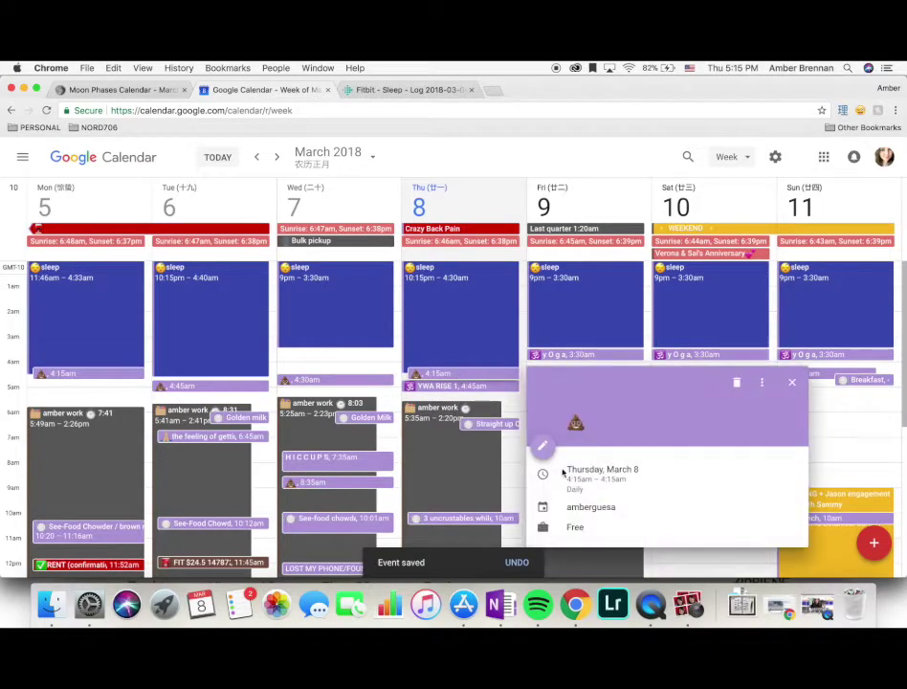
{"action": "left_click", "coordinate": [542, 445]}
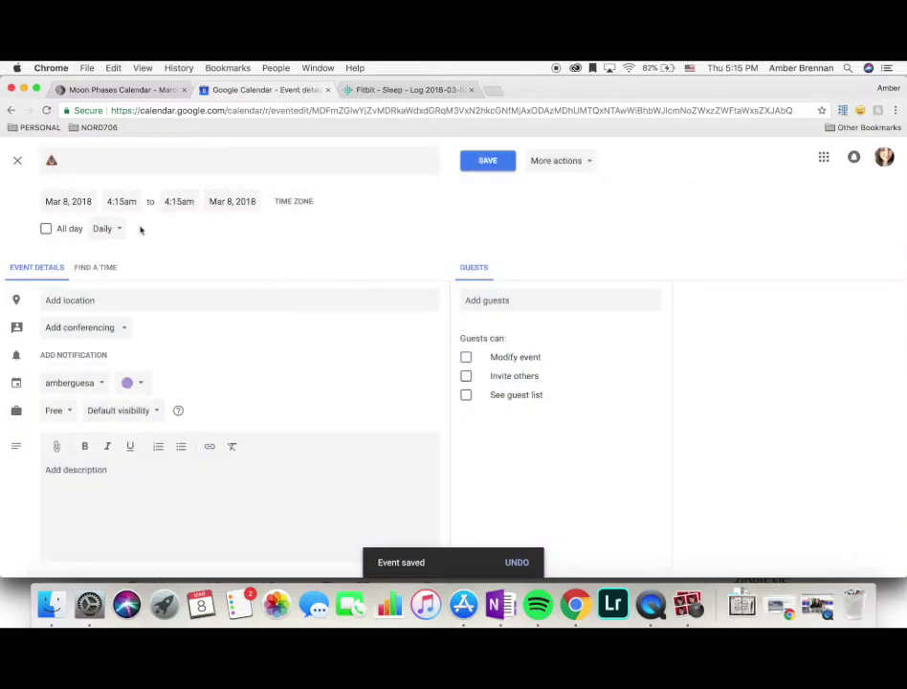
{"action": "left_click", "coordinate": [132, 203]}
{"action": "type", "text": "4:20a"}
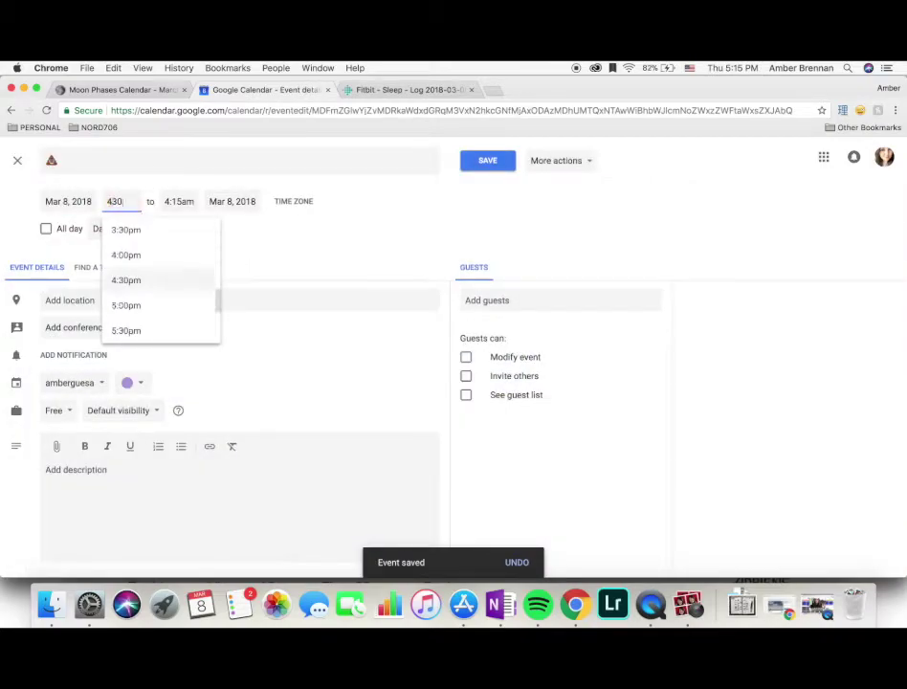
{"action": "type", "text": "m"}
{"action": "key", "text": "Return"}
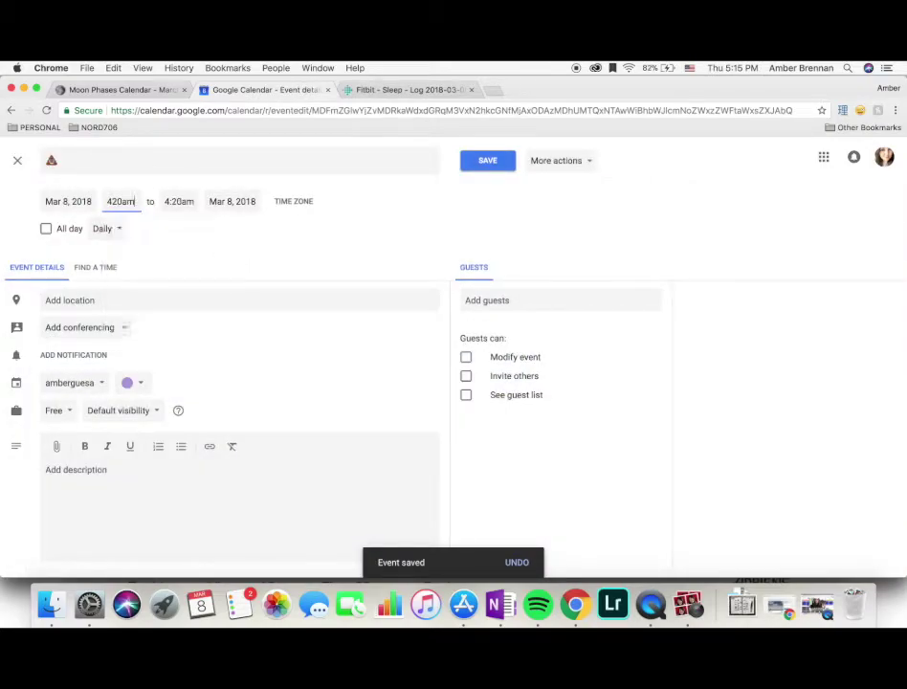
{"action": "left_click", "coordinate": [472, 164]}
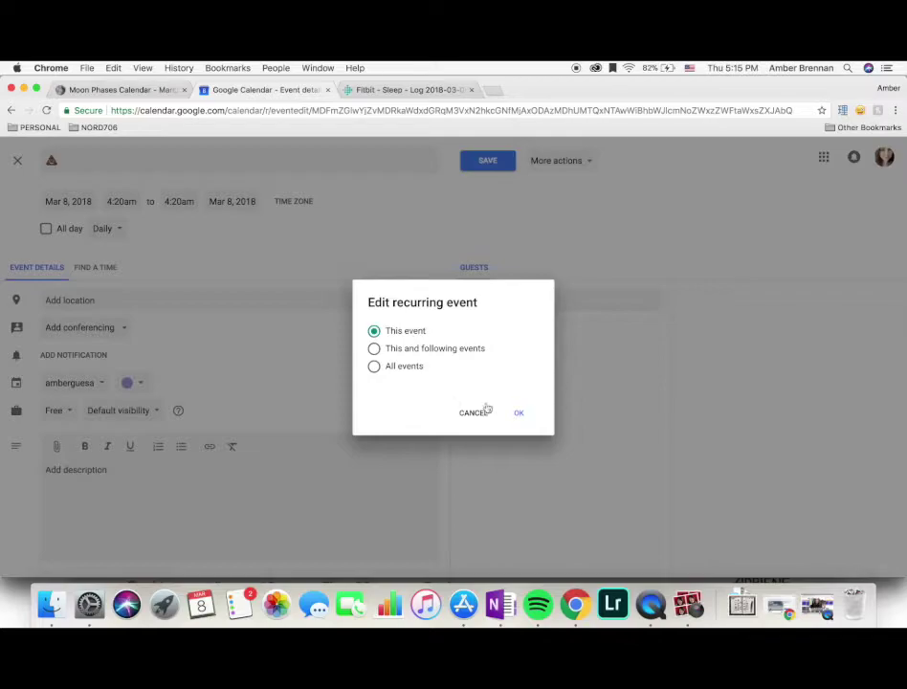
{"action": "left_click", "coordinate": [519, 412]}
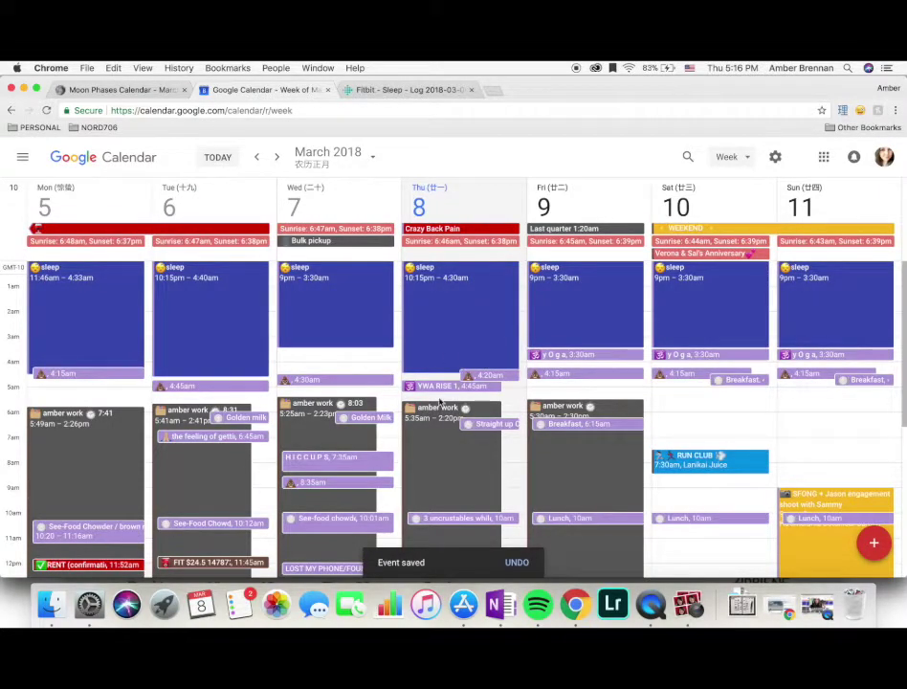
Step: Set the early-morning poop emoji event on March 8 to 4:40am and save it
{"action": "left_click", "coordinate": [497, 377]}
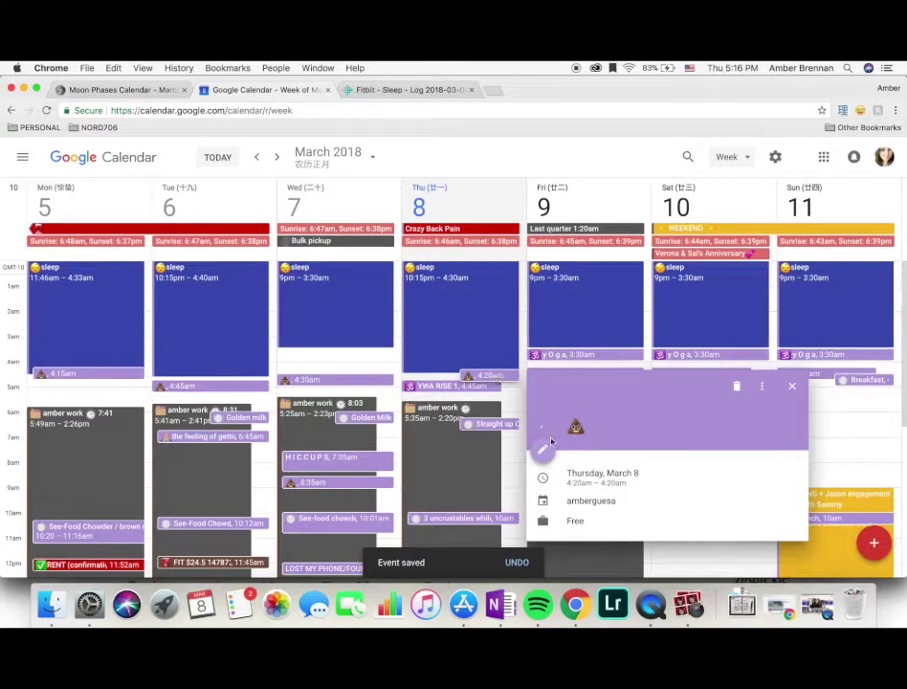
{"action": "key", "text": "e"}
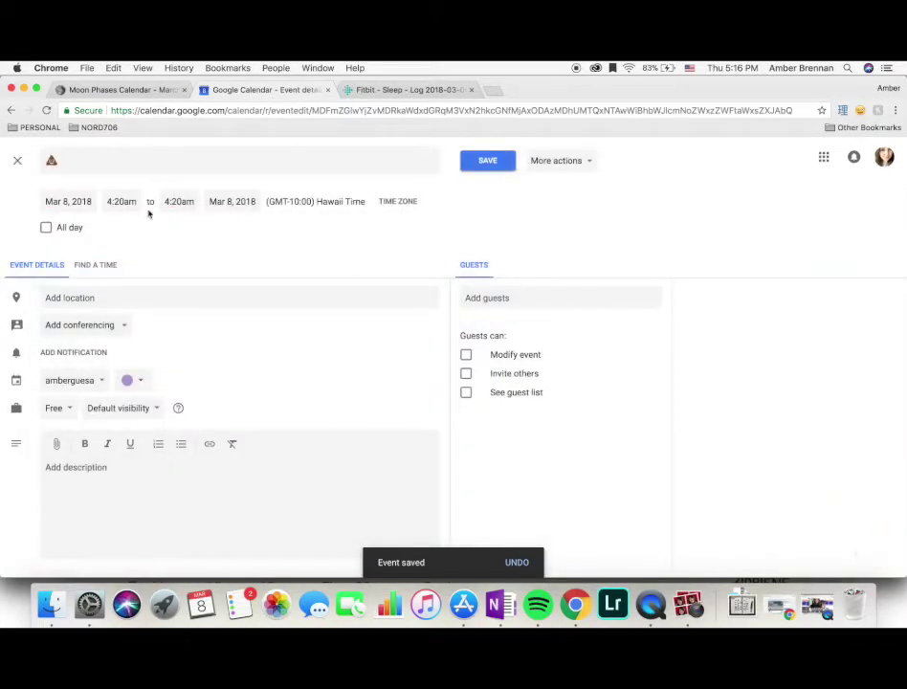
{"action": "left_click", "coordinate": [121, 200]}
{"action": "type", "text": "440am"}
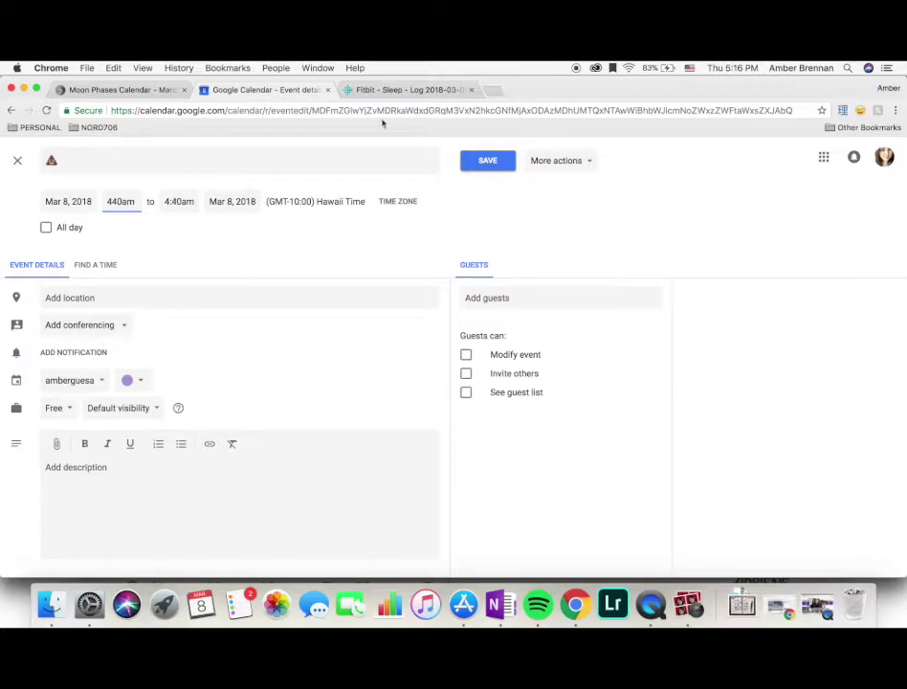
{"action": "left_click", "coordinate": [487, 160]}
Step: Rename the Dinner event on Wednesday, March 7 as "Meatloaf sandwich", keeping its plate emoji, and save it for this event only
{"action": "scroll", "coordinate": [592, 466], "scroll_direction": "down", "scroll_amount": 5}
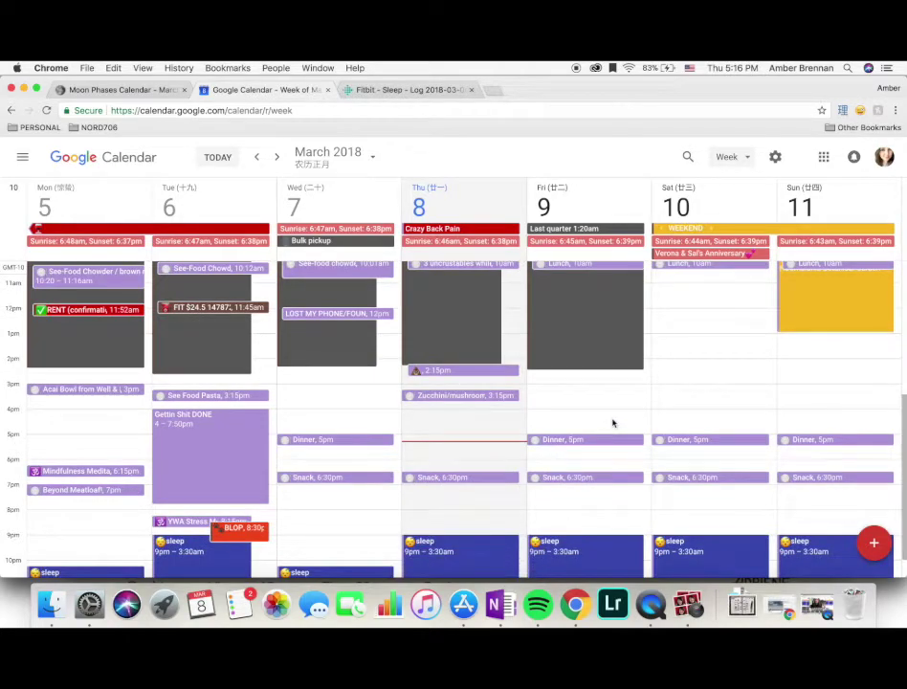
{"action": "scroll", "coordinate": [613, 422], "scroll_direction": "up", "scroll_amount": 5}
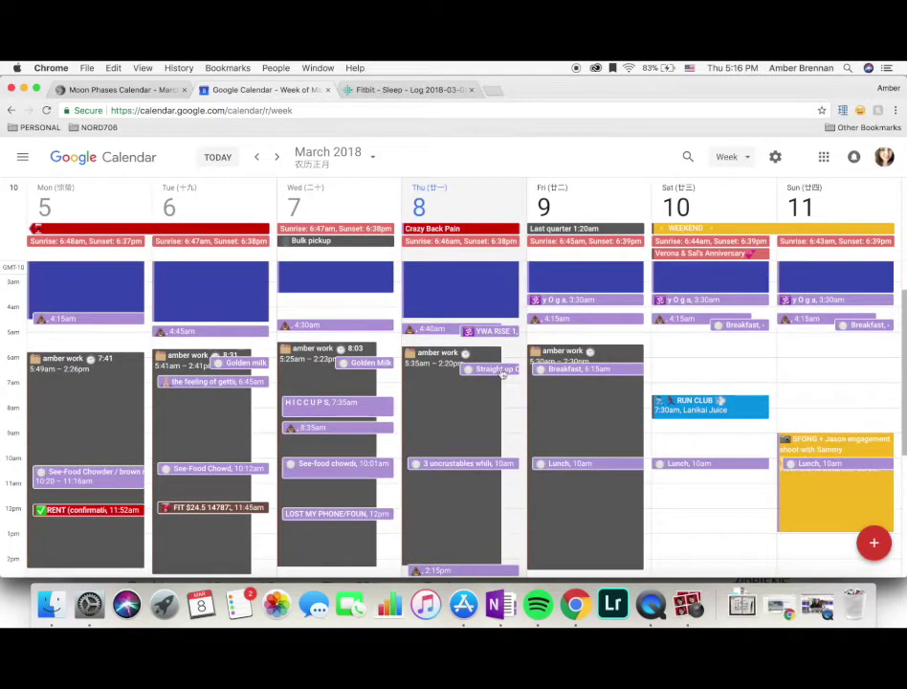
{"action": "scroll", "coordinate": [464, 478], "scroll_direction": "down", "scroll_amount": 3}
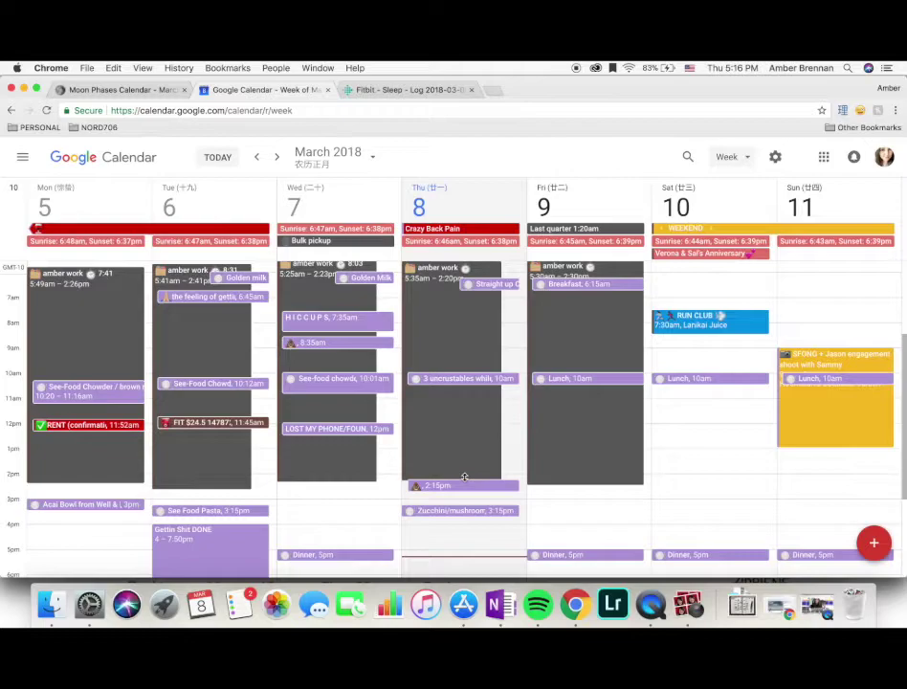
{"action": "scroll", "coordinate": [473, 510], "scroll_direction": "down", "scroll_amount": 3}
{"action": "scroll", "coordinate": [472, 510], "scroll_direction": "down", "scroll_amount": 1}
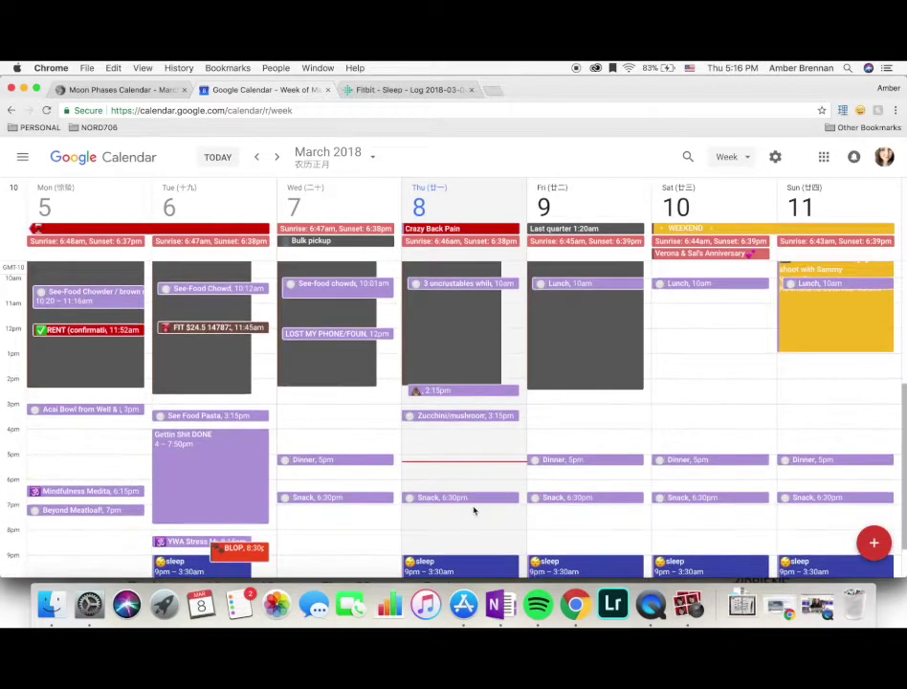
{"action": "left_click", "coordinate": [346, 462]}
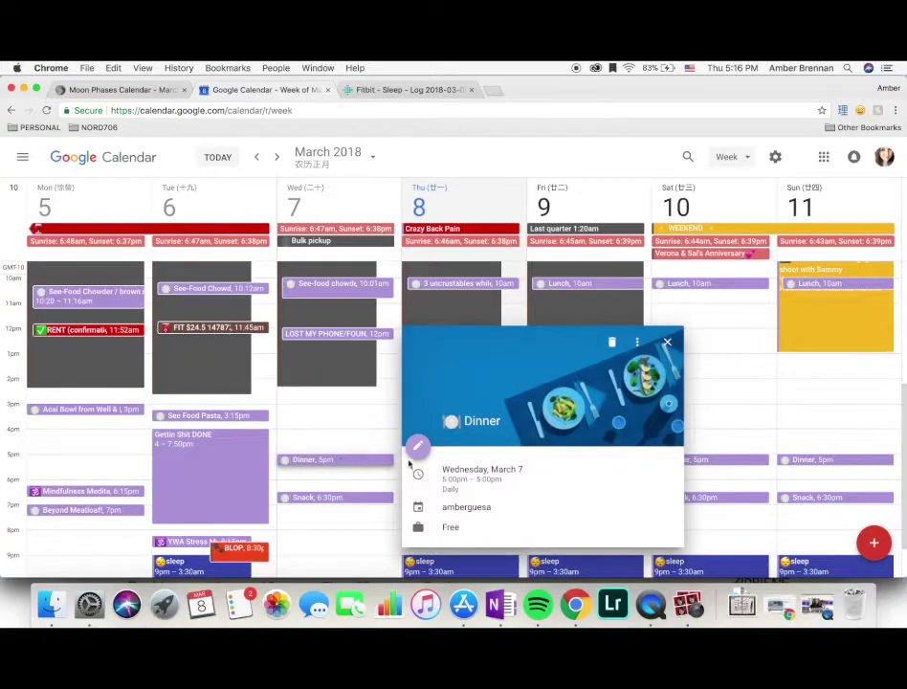
{"action": "left_click", "coordinate": [419, 453]}
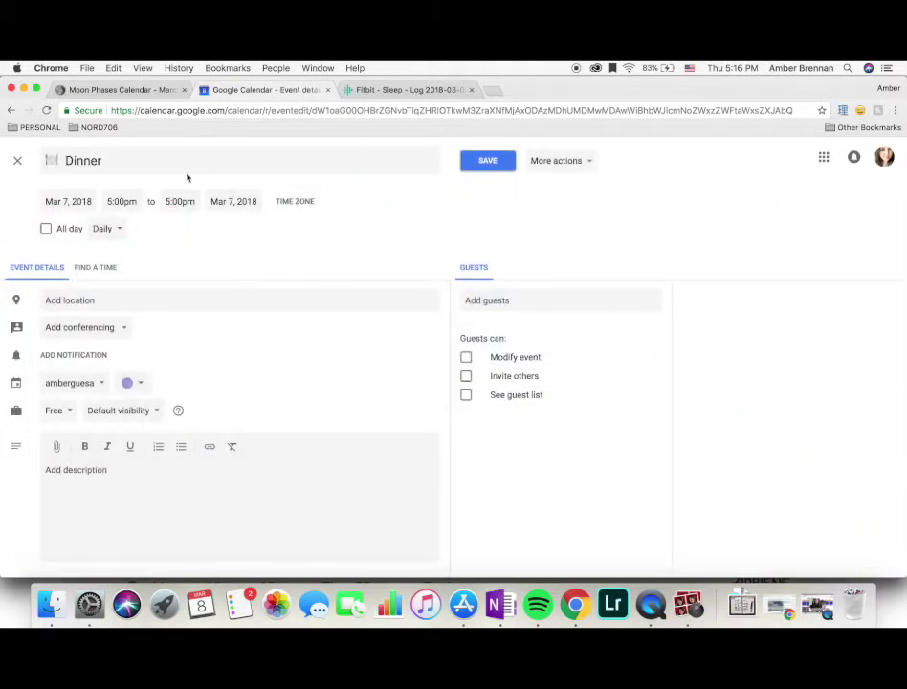
{"action": "key", "text": "BackSpace"}
{"action": "key", "text": "BackSpace"}
{"action": "key", "text": "BackSpace"}
{"action": "key", "text": "BackSpace"}
{"action": "key", "text": "BackSpace"}
{"action": "key", "text": "BackSpace"}
{"action": "type", "text": "Sandwich"}
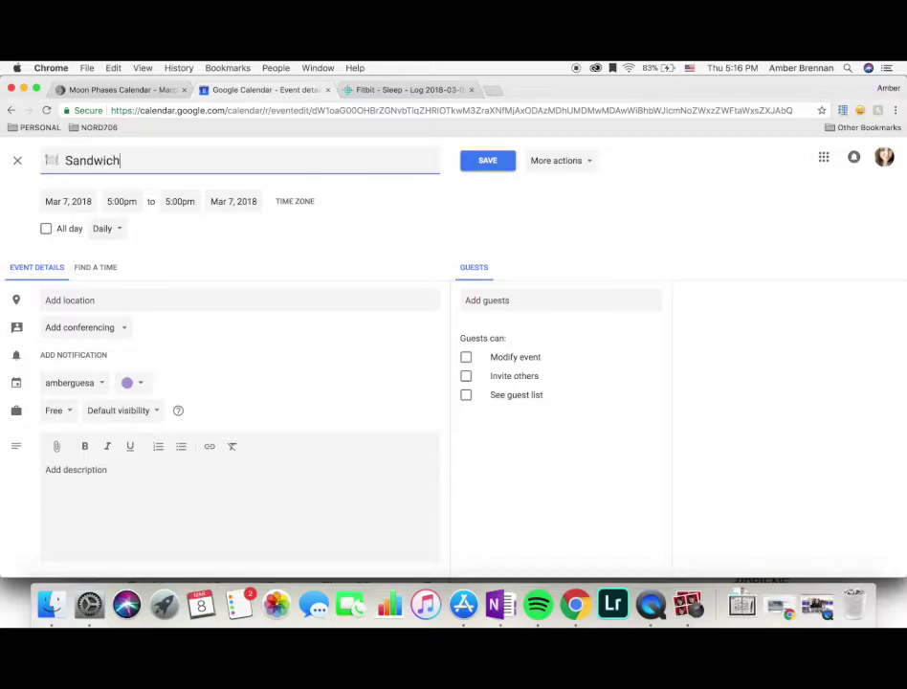
{"action": "key", "text": "BackSpace"}
{"action": "key", "text": "BackSpace"}
{"action": "key", "text": "BackSpace"}
{"action": "key", "text": "BackSpace"}
{"action": "key", "text": "BackSpace"}
{"action": "key", "text": "BackSpace"}
{"action": "key", "text": "BackSpace"}
{"action": "key", "text": "BackSpace"}
{"action": "type", "text": "Met"}
{"action": "key", "text": "BackSpace"}
{"action": "type", "text": "atn"}
{"action": "key", "text": "BackSpace"}
{"action": "type", "text": "loaf sandwich"}
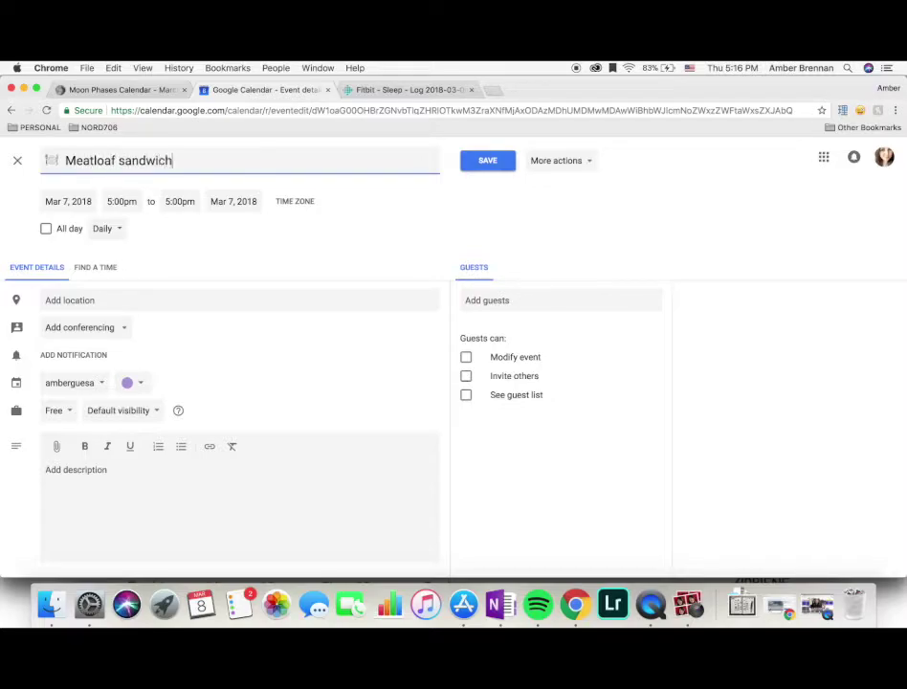
{"action": "left_click", "coordinate": [476, 164]}
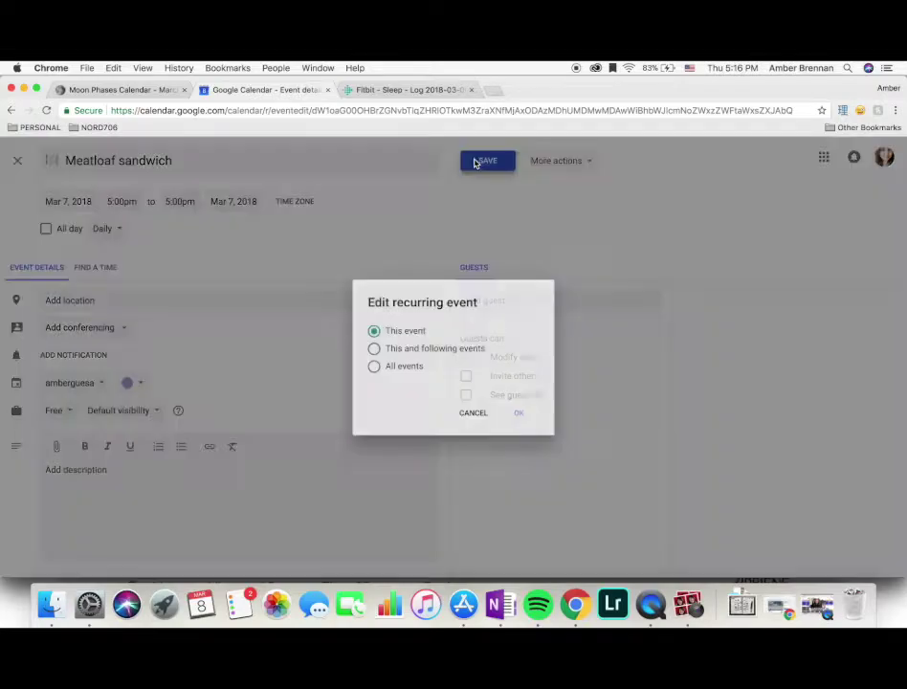
{"action": "left_click", "coordinate": [519, 412]}
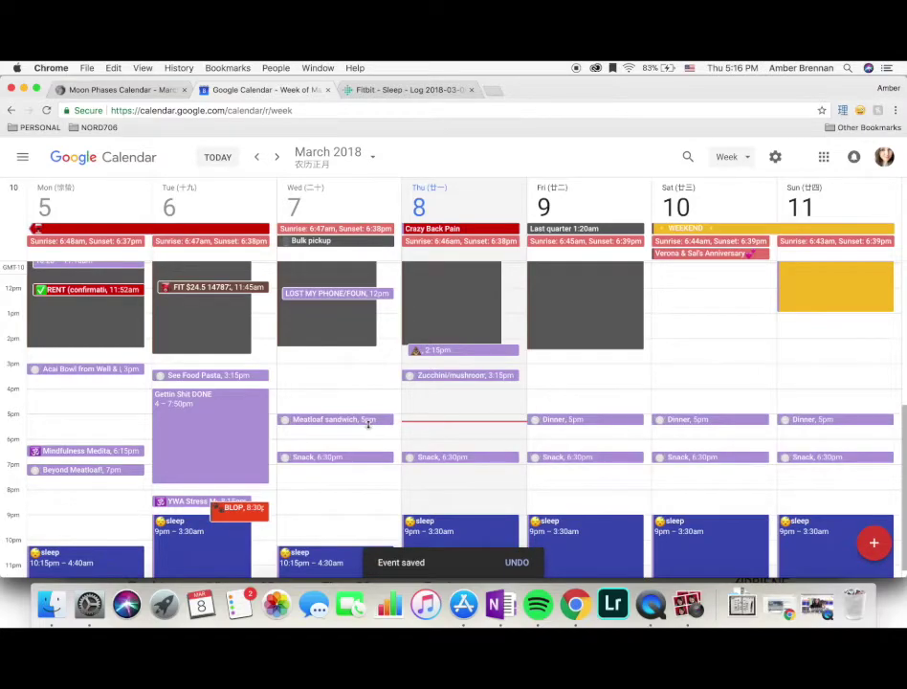
Step: Delete the recurring Snack event on Wednesday, March 7, for this event only
{"action": "left_click", "coordinate": [336, 458]}
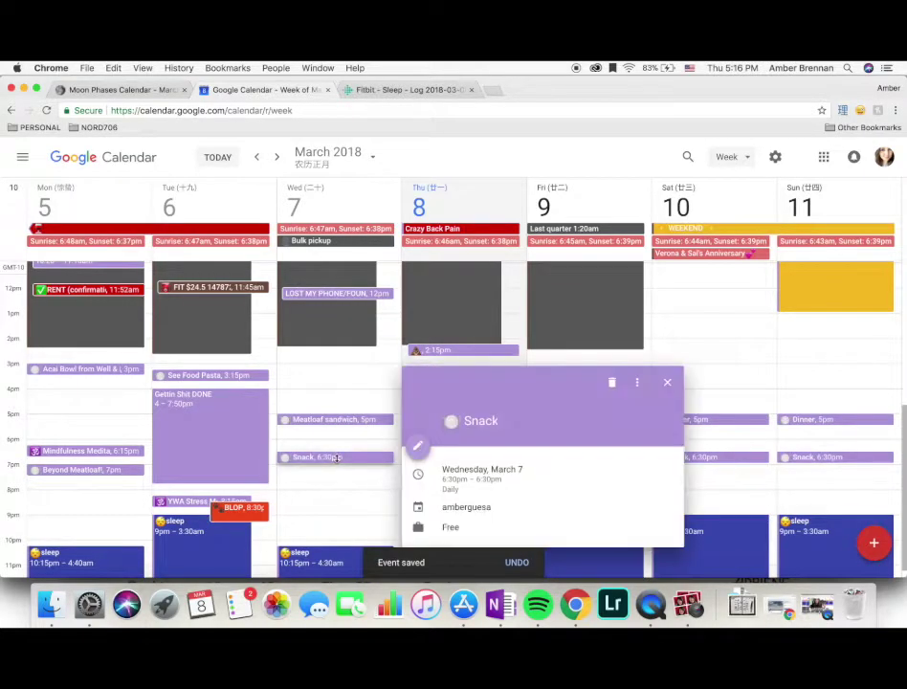
{"action": "left_click", "coordinate": [613, 384]}
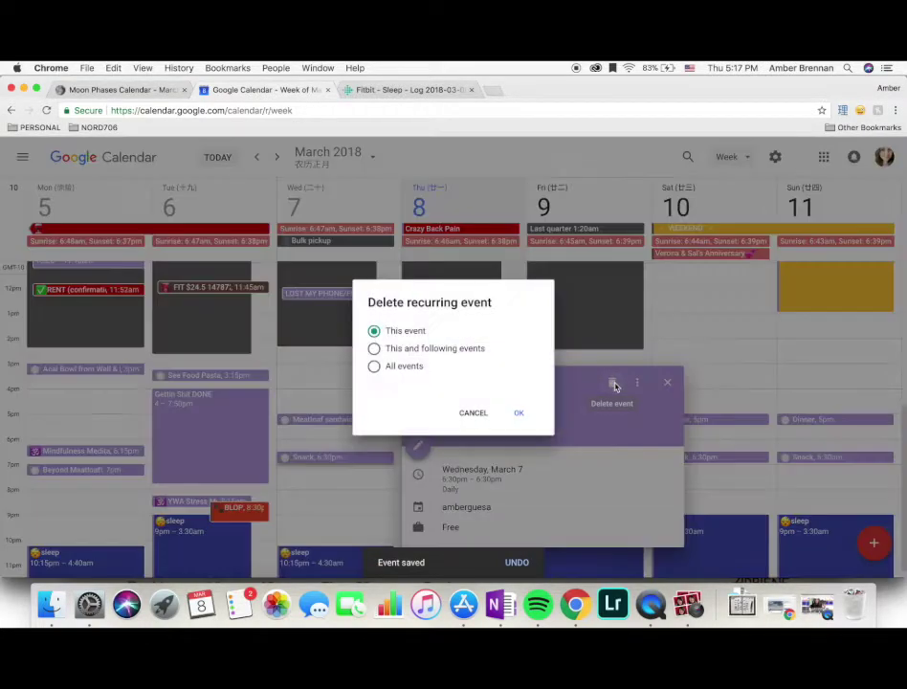
{"action": "left_click", "coordinate": [520, 413]}
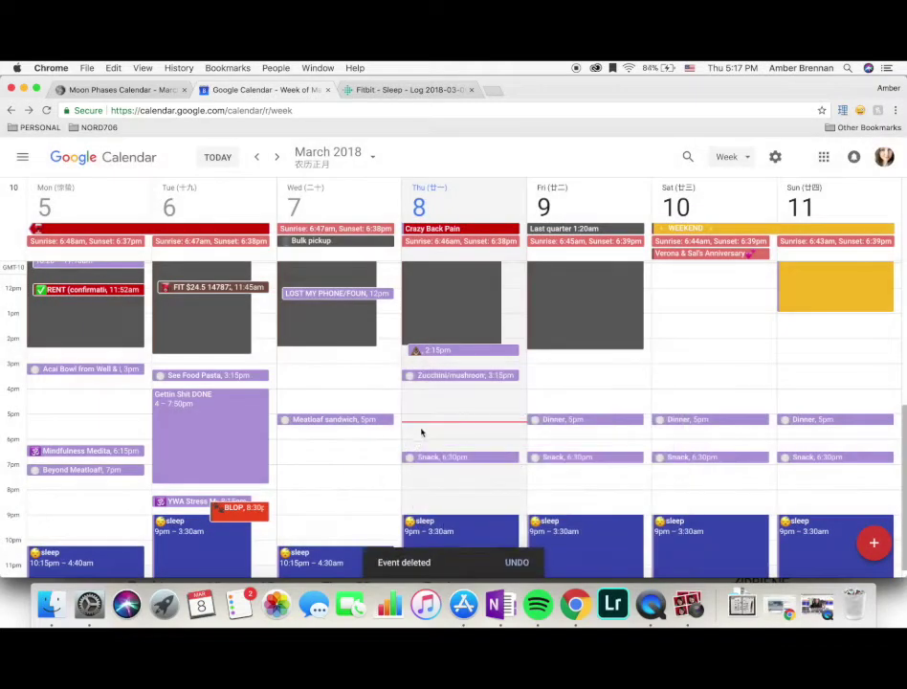
Step: Add the description "was super embarrassing to have hiccups on a conference call at work!" to the March 7 H I C C U P S event and save
{"action": "scroll", "coordinate": [354, 435], "scroll_direction": "up", "scroll_amount": 5}
{"action": "scroll", "coordinate": [352, 439], "scroll_direction": "up", "scroll_amount": 3}
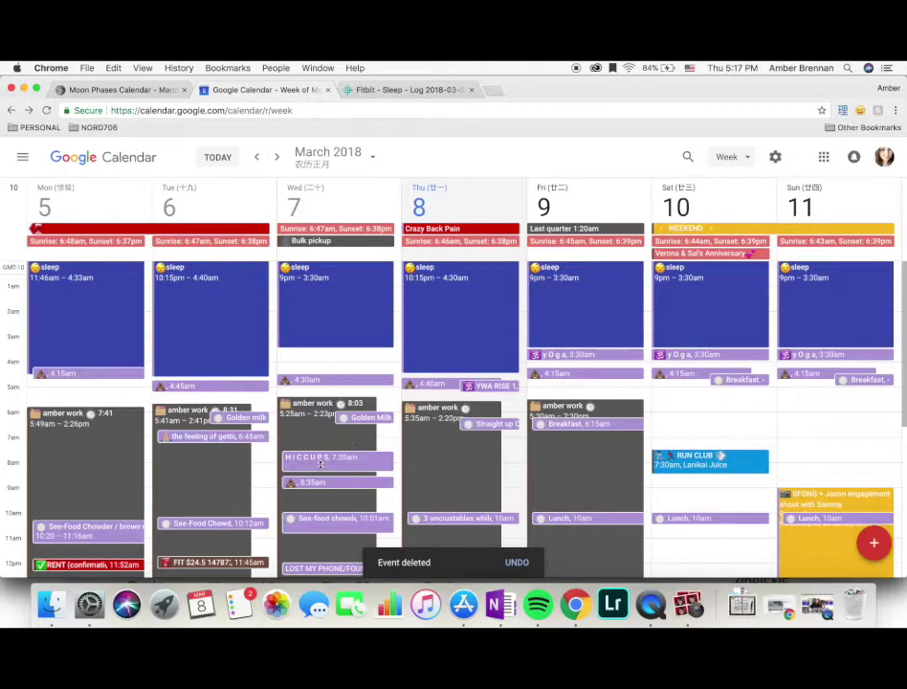
{"action": "left_click", "coordinate": [369, 465]}
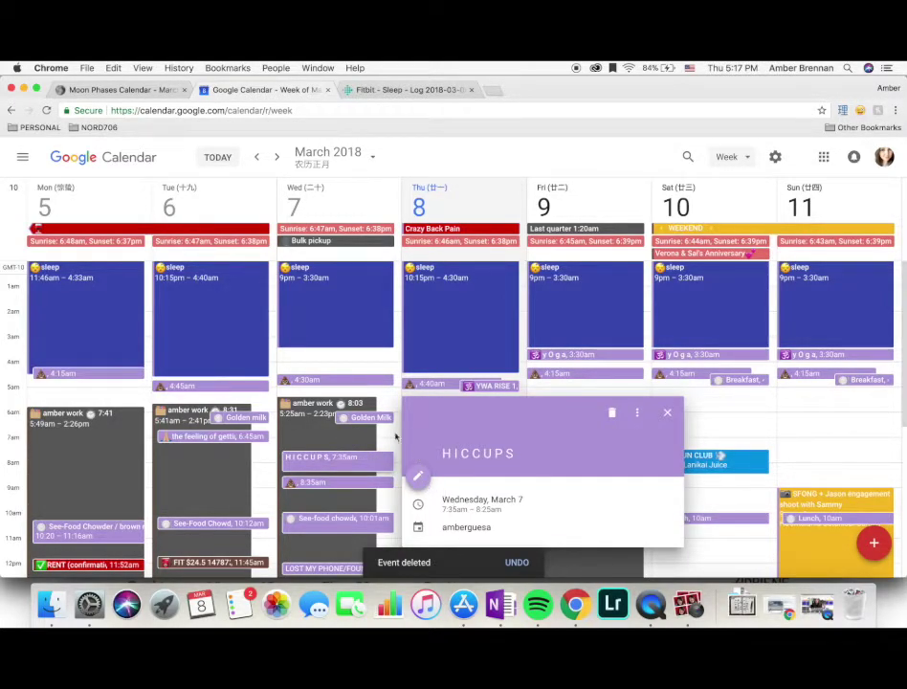
{"action": "left_click", "coordinate": [419, 481]}
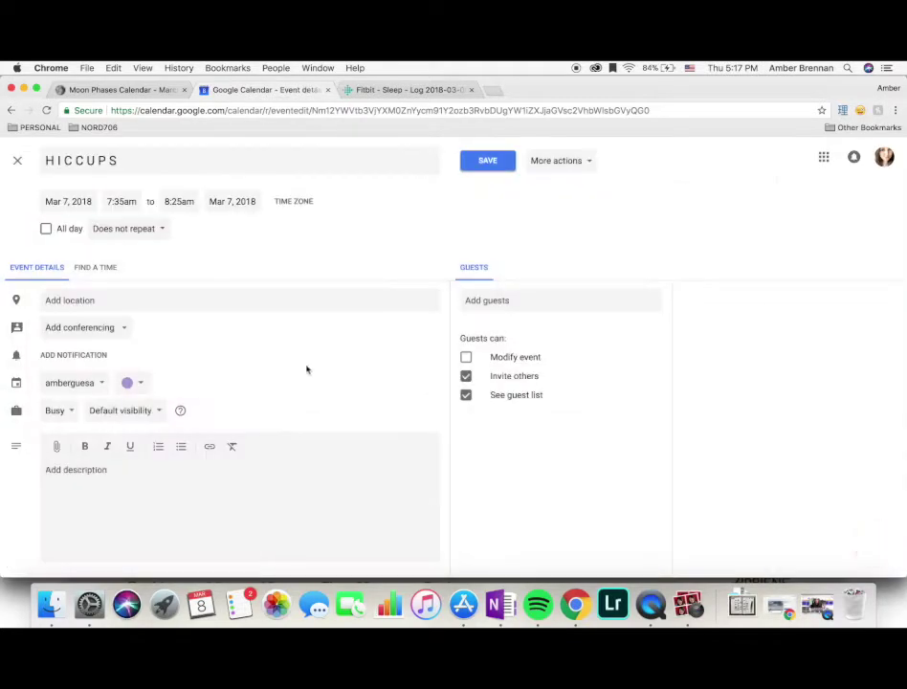
{"action": "type", "text": "was super embarrassing to have hiccups on a conference ca"}
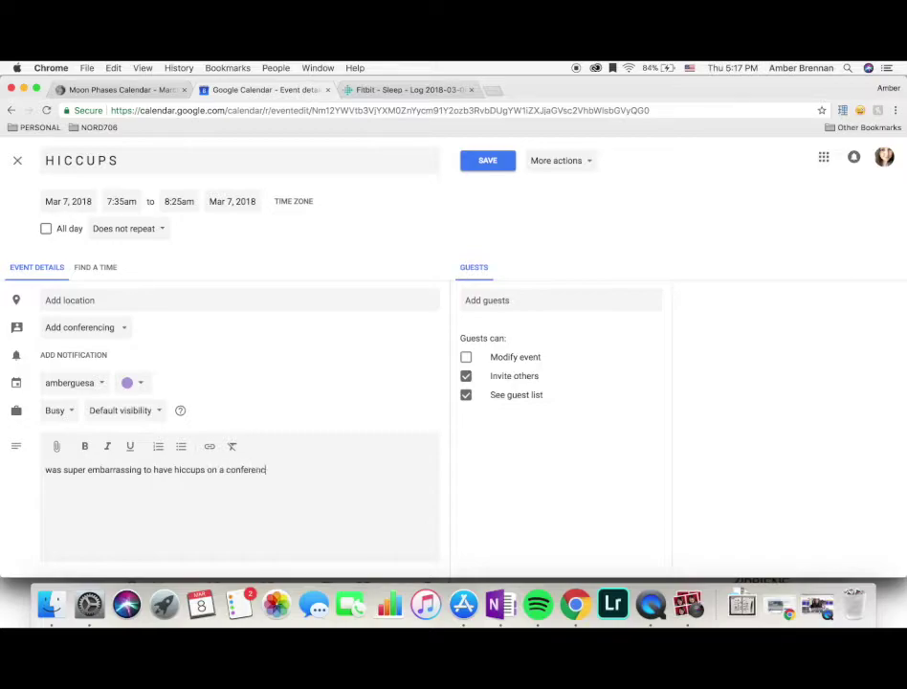
{"action": "type", "text": "ll at work!"}
{"action": "left_click", "coordinate": [485, 161]}
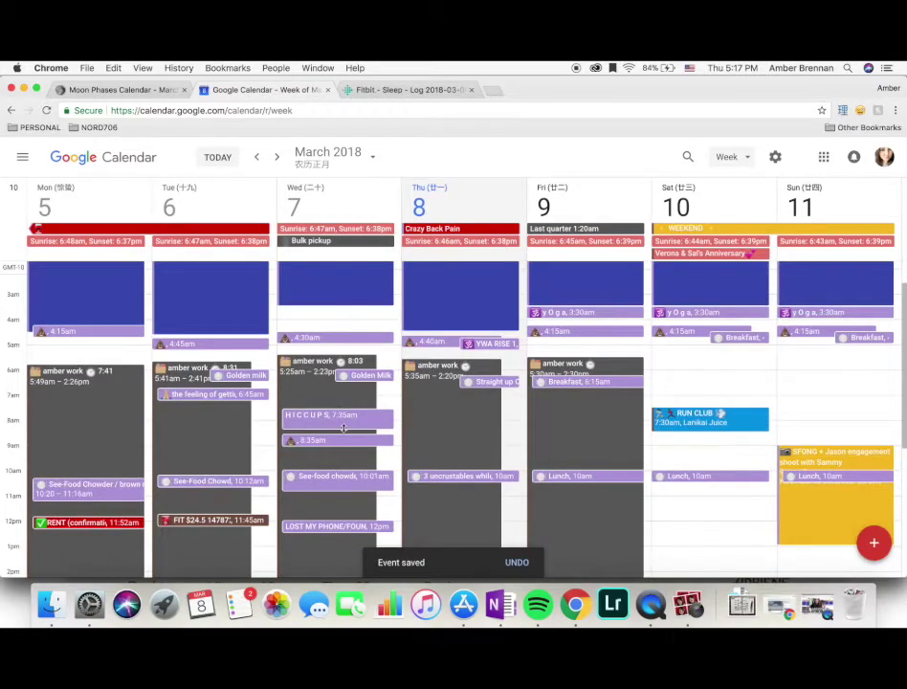
Step: Add "Go do cool things" to the end of the description of the March 10–11 WEEKEND event and save it
{"action": "scroll", "coordinate": [381, 401], "scroll_direction": "up", "scroll_amount": 2}
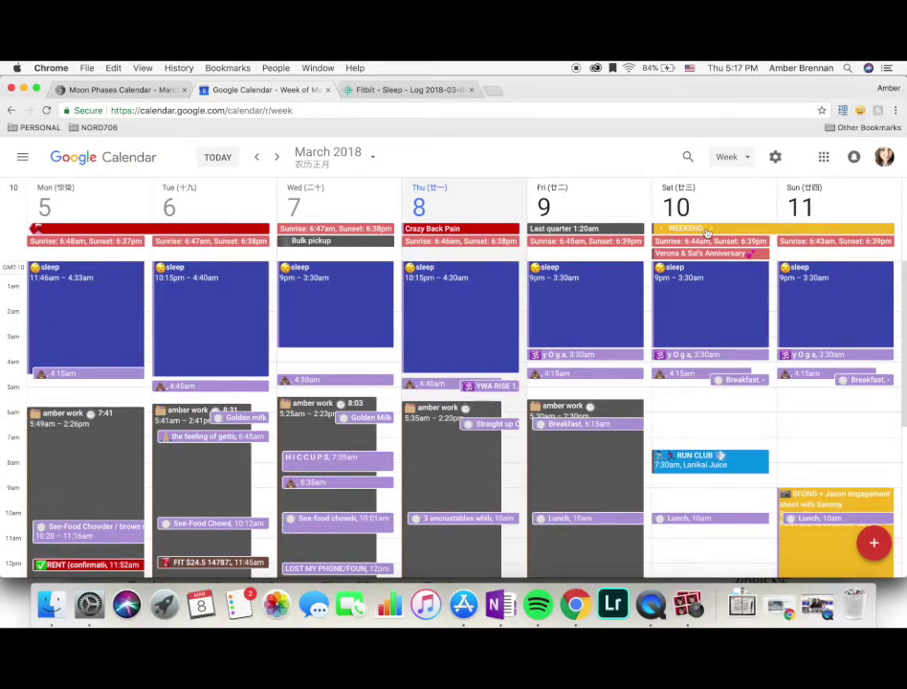
{"action": "left_click", "coordinate": [707, 230]}
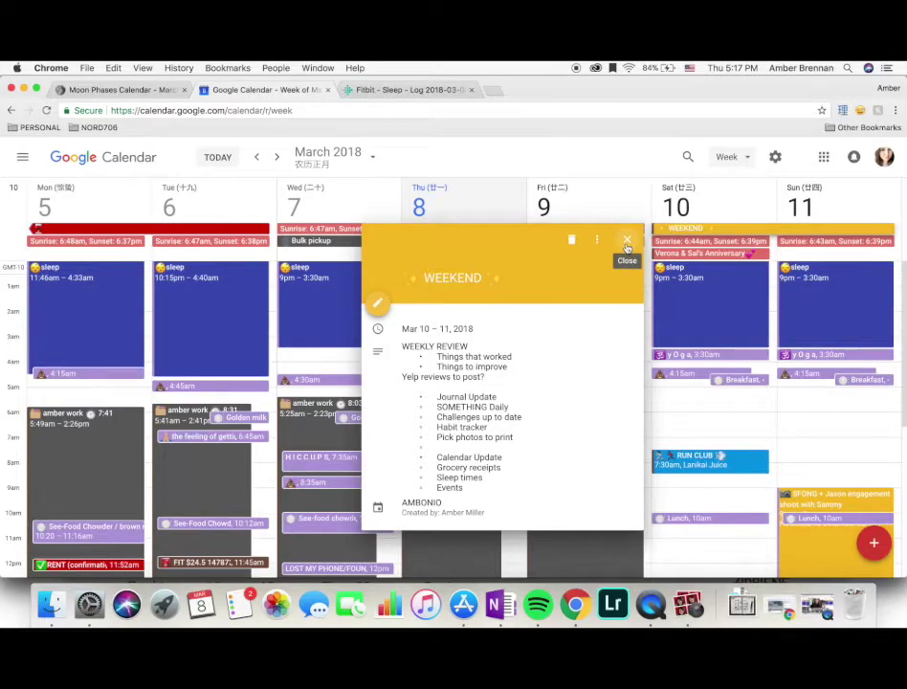
{"action": "left_click", "coordinate": [377, 301]}
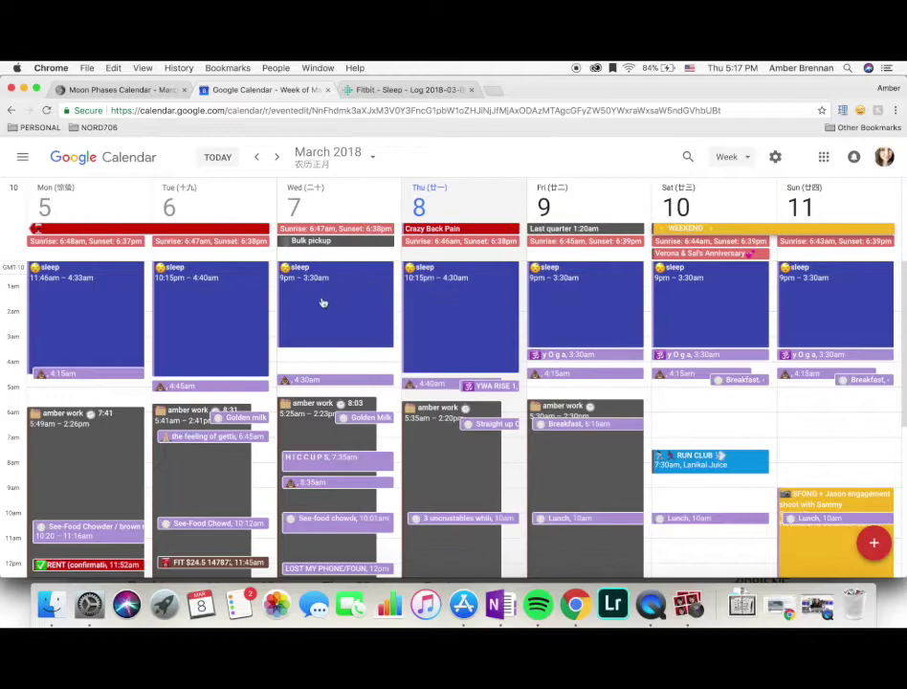
{"action": "scroll", "coordinate": [145, 459], "scroll_direction": "down", "scroll_amount": 1}
{"action": "left_click", "coordinate": [132, 557]}
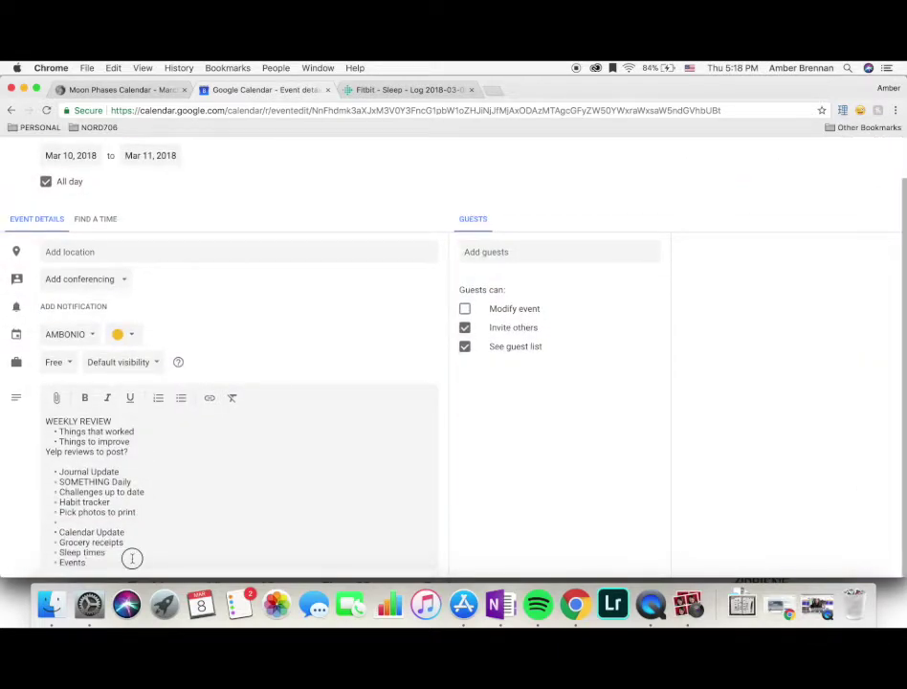
{"action": "scroll", "coordinate": [230, 383], "scroll_direction": "down", "scroll_amount": 1}
{"action": "type", "text": "Go c do cool tin"}
{"action": "key", "text": "BackSpace"}
{"action": "key", "text": "BackSpace"}
{"action": "type", "text": "hings"}
{"action": "key", "text": "super+s"}
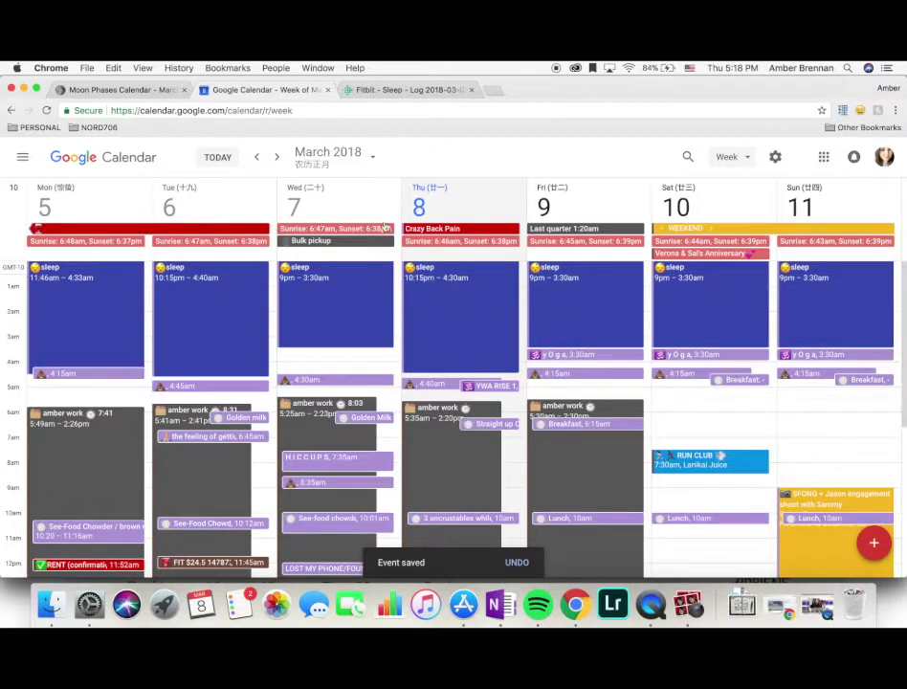
Step: Examine the Fitbit sleep log for March 6, 2018, including its sleep-stage chart and the details below it
{"action": "left_click", "coordinate": [406, 94]}
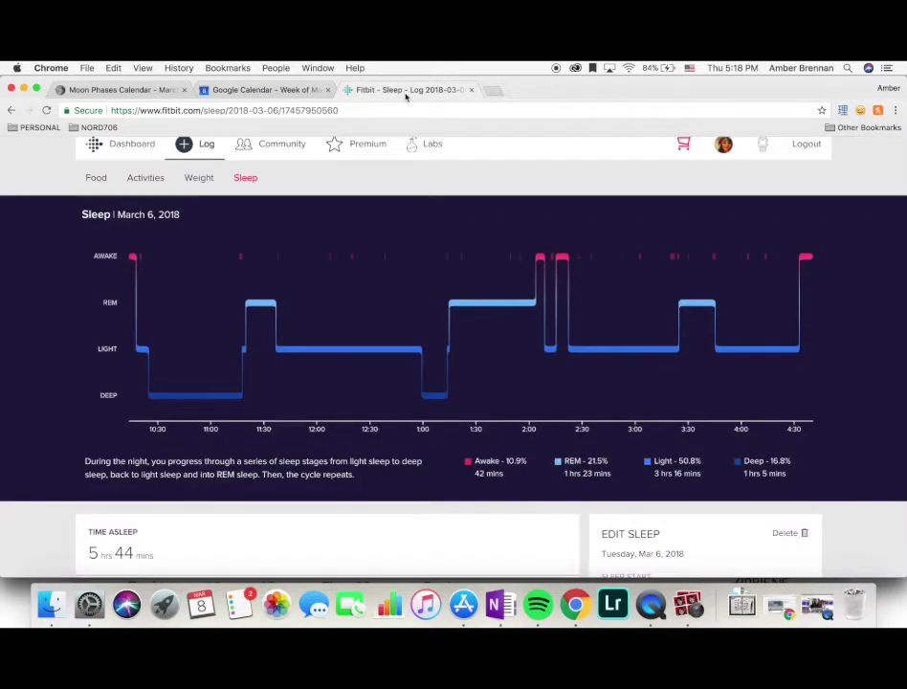
{"action": "mouse_move", "coordinate": [131, 300]}
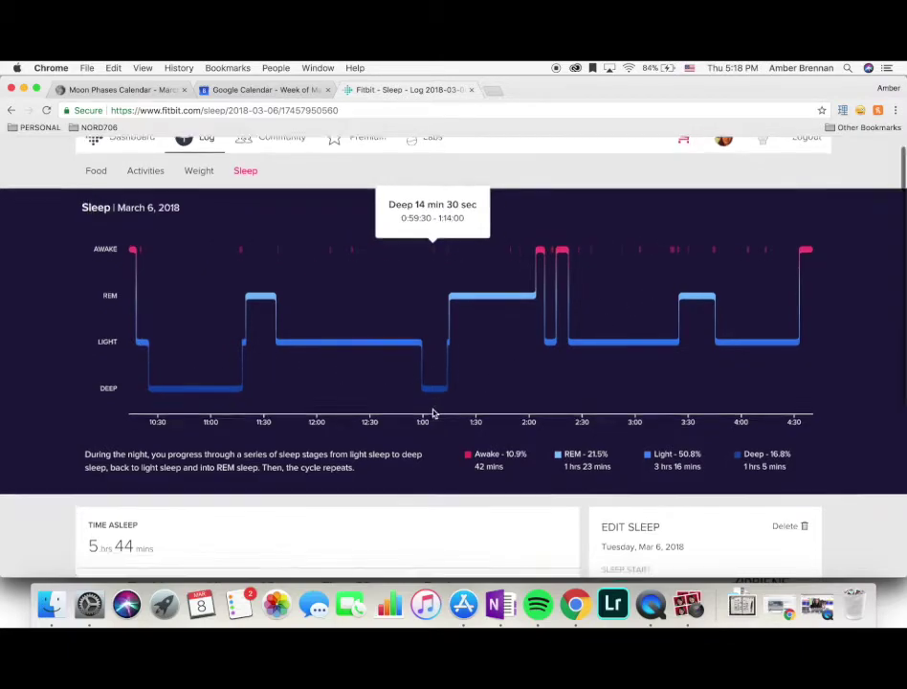
{"action": "scroll", "coordinate": [432, 414], "scroll_direction": "down", "scroll_amount": 5}
{"action": "scroll", "coordinate": [431, 413], "scroll_direction": "up", "scroll_amount": 5}
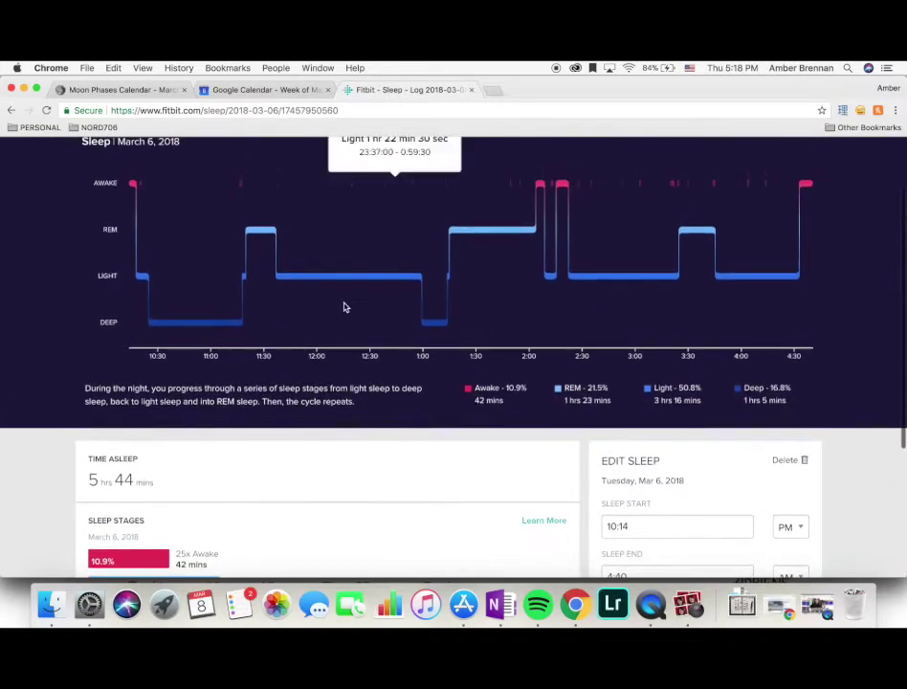
{"action": "scroll", "coordinate": [349, 261], "scroll_direction": "up", "scroll_amount": 2}
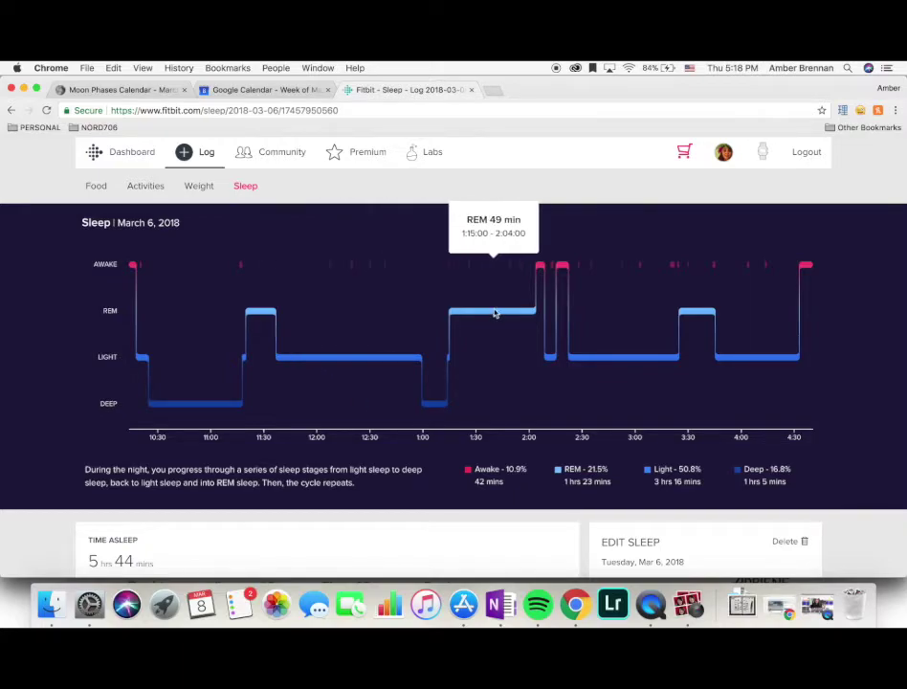
Step: Return to Google Calendar, show March 2–5 in the 4-day view, and review the shopping items in the March 4 COSTCO event
{"action": "left_click", "coordinate": [218, 89]}
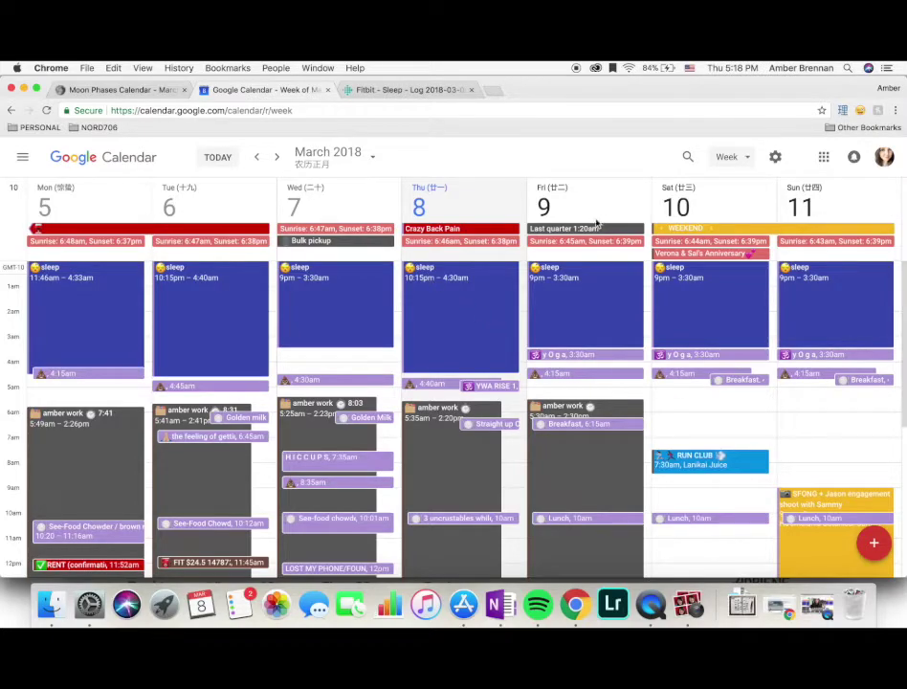
{"action": "left_click", "coordinate": [257, 158]}
{"action": "key", "text": "x"}
{"action": "scroll", "coordinate": [604, 415], "scroll_direction": "down", "scroll_amount": 10}
{"action": "scroll", "coordinate": [604, 418], "scroll_direction": "down", "scroll_amount": 2}
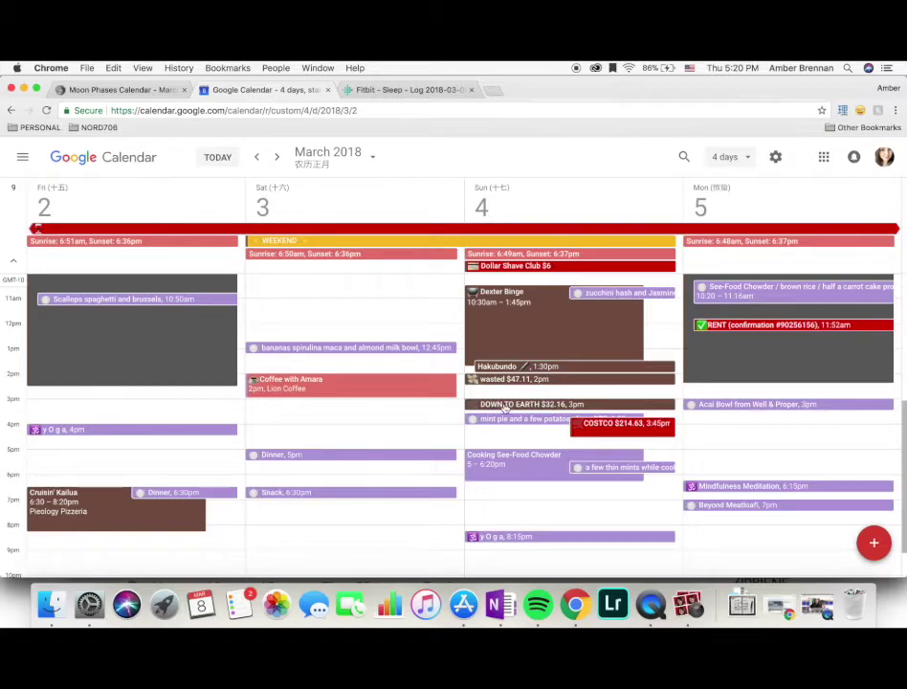
{"action": "left_click", "coordinate": [602, 430]}
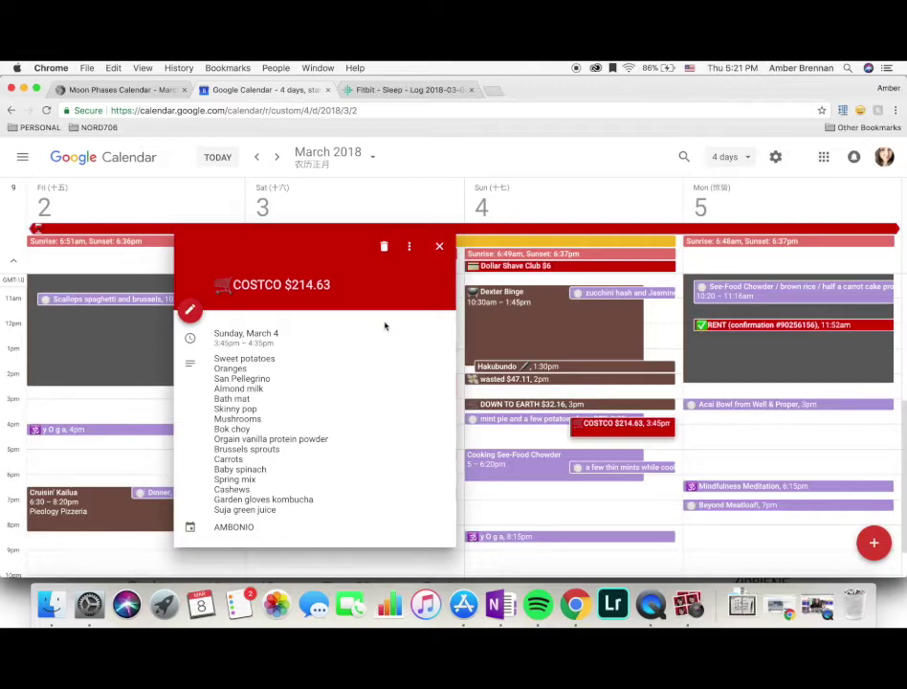
{"action": "left_click", "coordinate": [440, 249]}
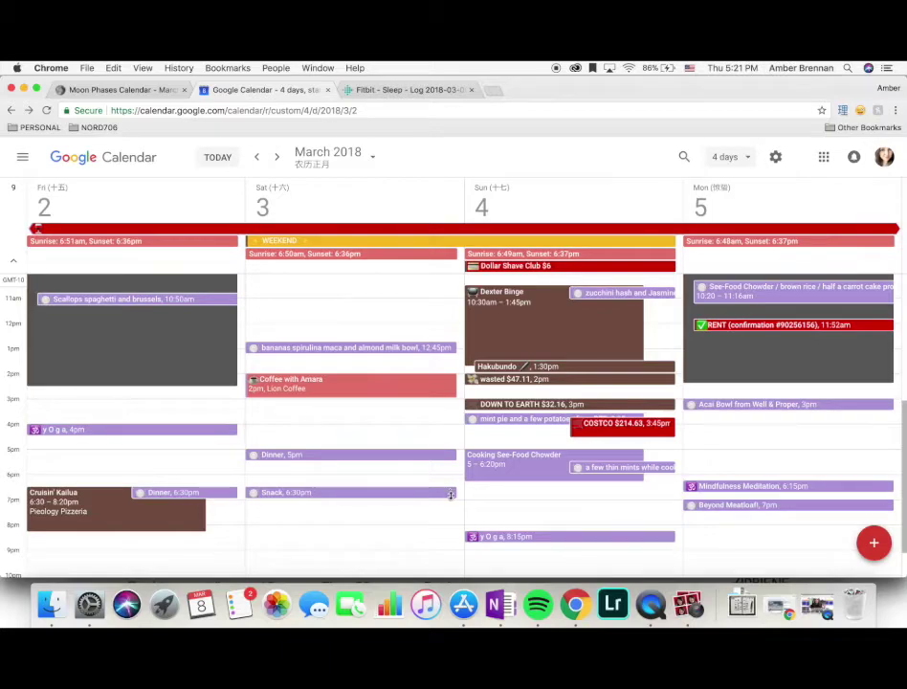
Step: Switch to OneNote and view the Mom's Go-to Meals page in the MOM section of the personal notebook
{"action": "left_click", "coordinate": [497, 618]}
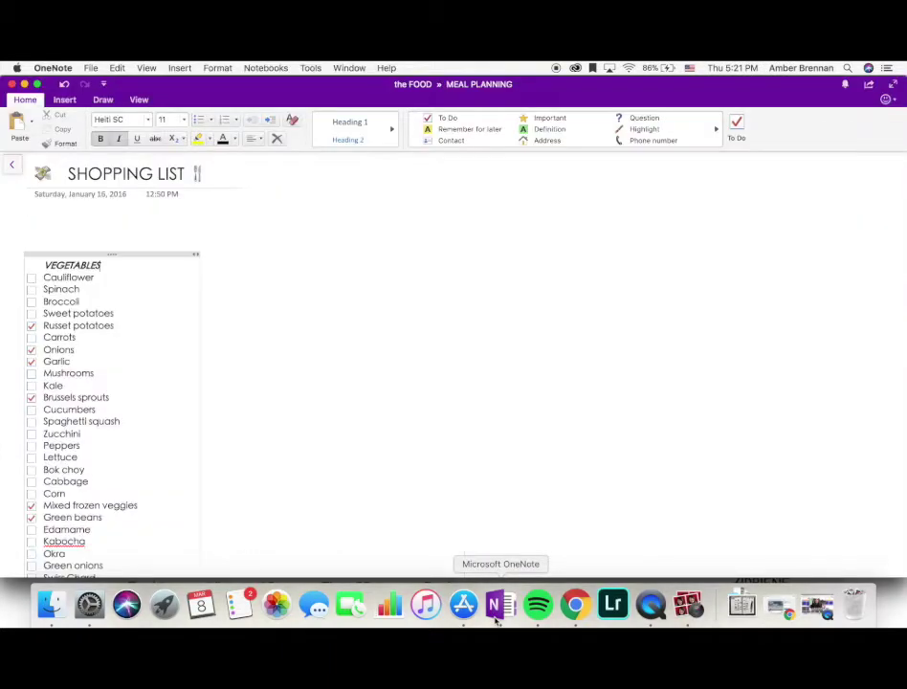
{"action": "left_click", "coordinate": [12, 166]}
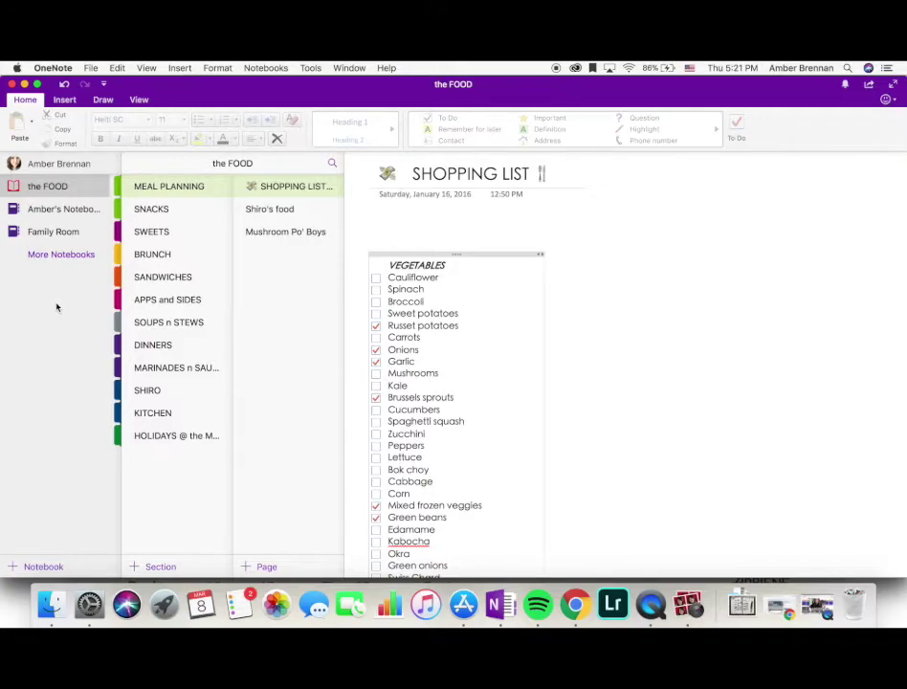
{"action": "left_click", "coordinate": [74, 212]}
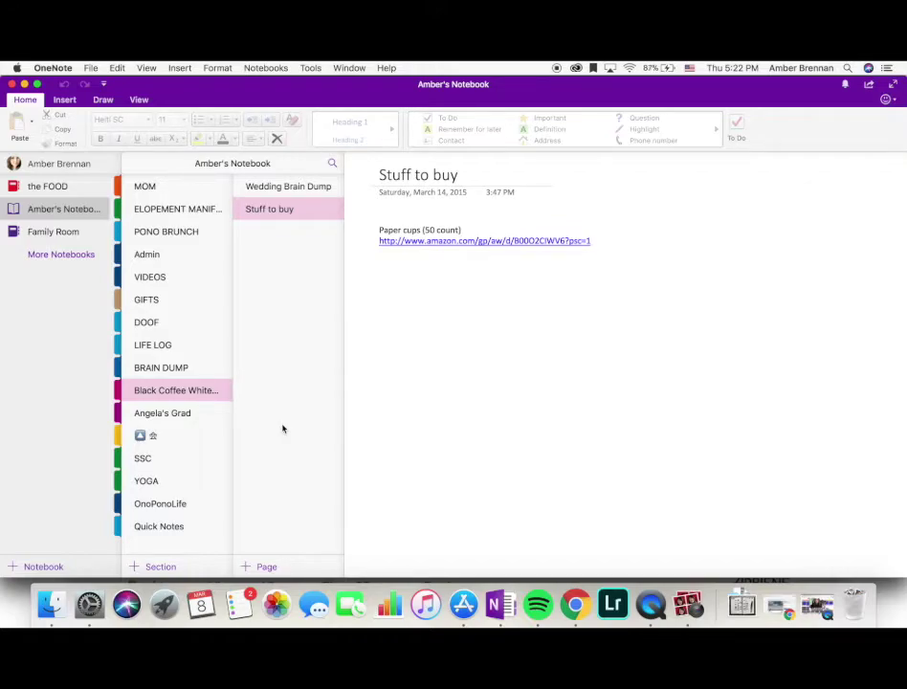
{"action": "left_click", "coordinate": [166, 195]}
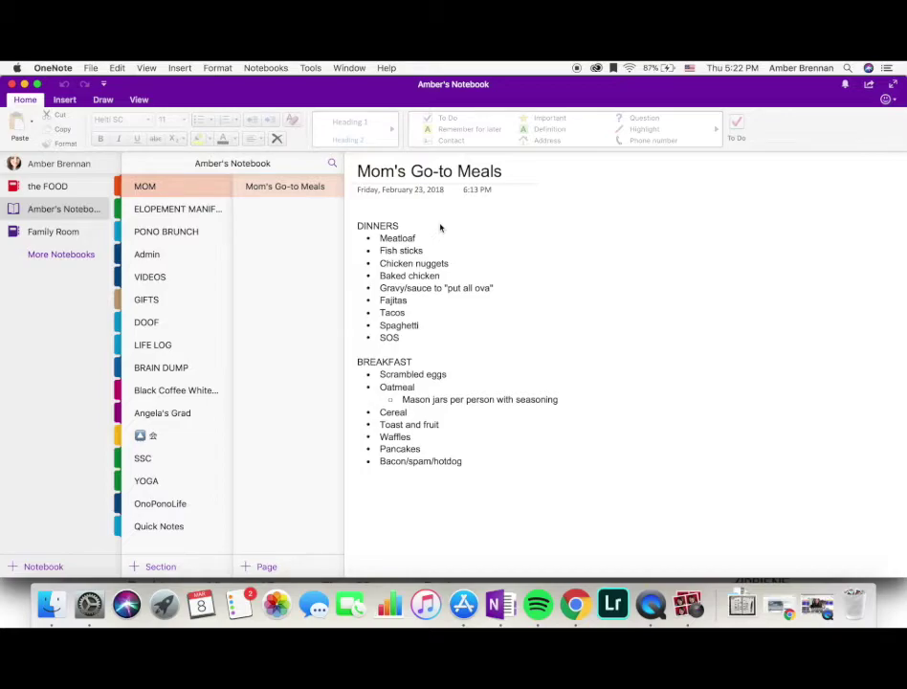
{"action": "scroll", "coordinate": [440, 228], "scroll_direction": "down", "scroll_amount": 5}
{"action": "scroll", "coordinate": [440, 239], "scroll_direction": "up", "scroll_amount": 6}
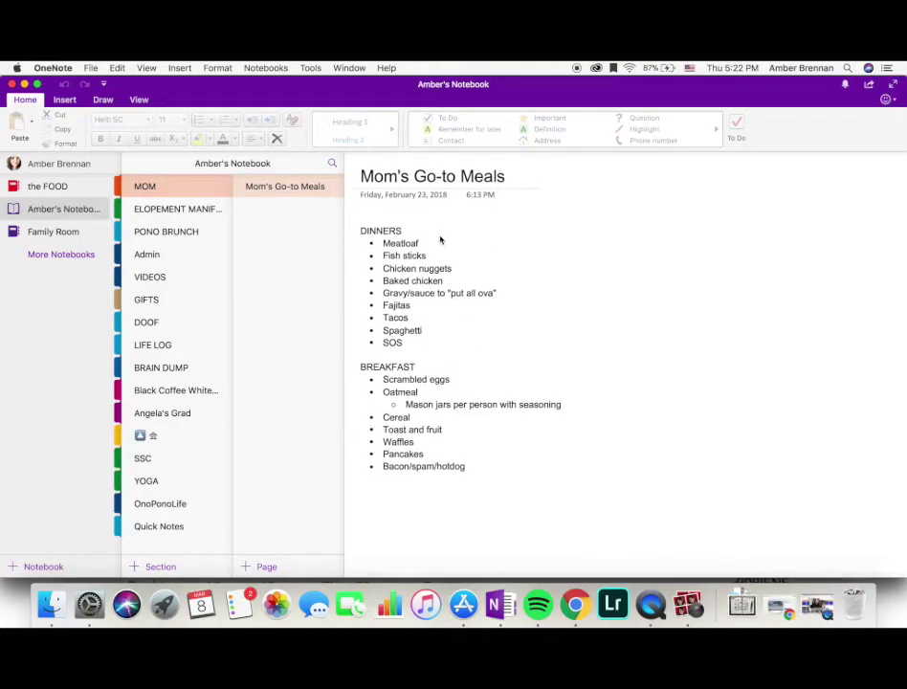
Step: Open the SHOPPING LIST page in the FOOD notebook without the notebook navigation and look through its categories
{"action": "left_click", "coordinate": [75, 194]}
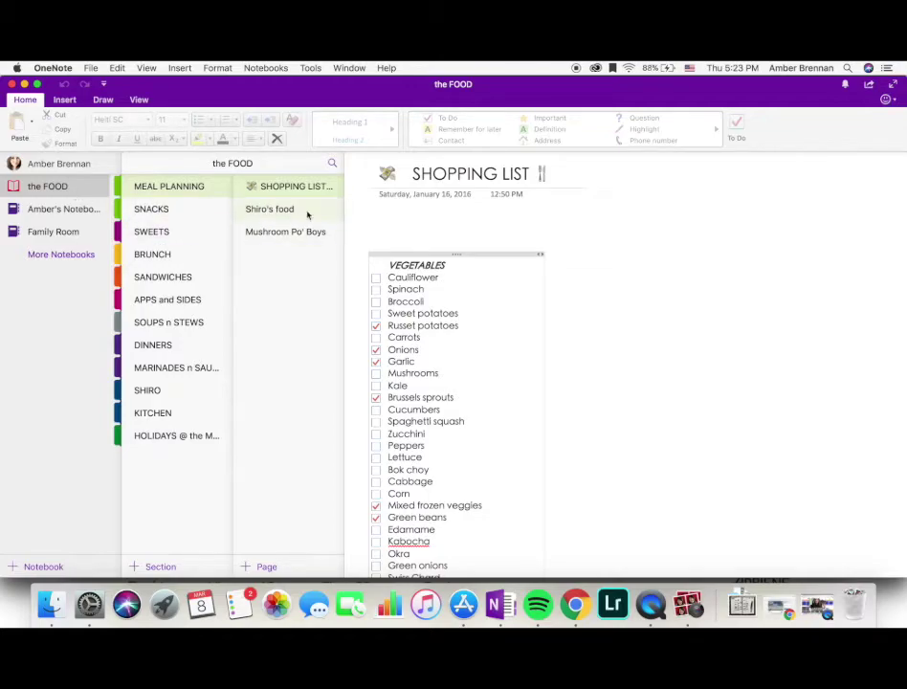
{"action": "key", "text": "ctrl+super+g"}
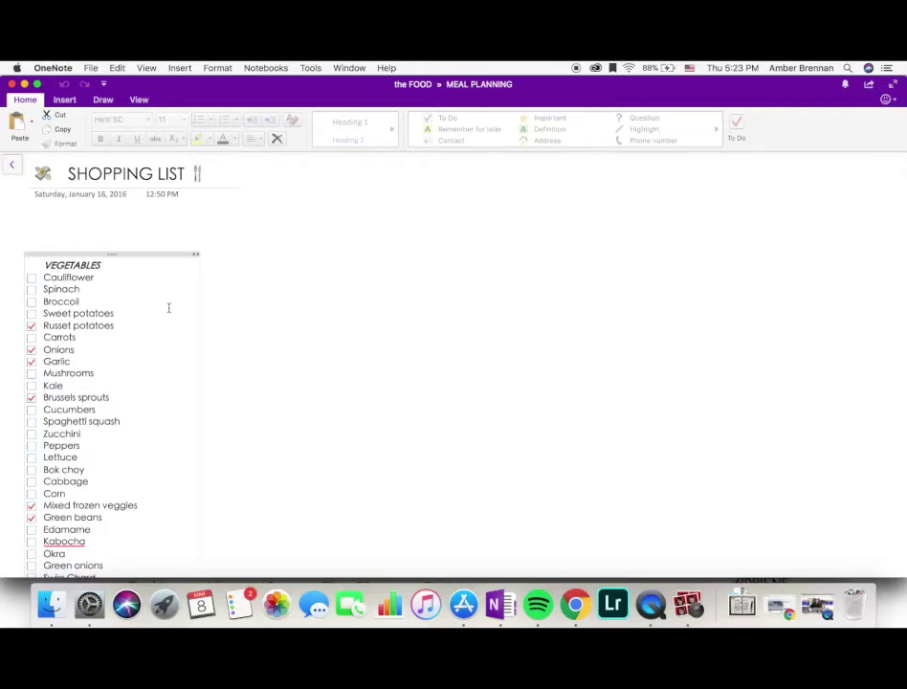
{"action": "scroll", "coordinate": [169, 307], "scroll_direction": "down", "scroll_amount": 10}
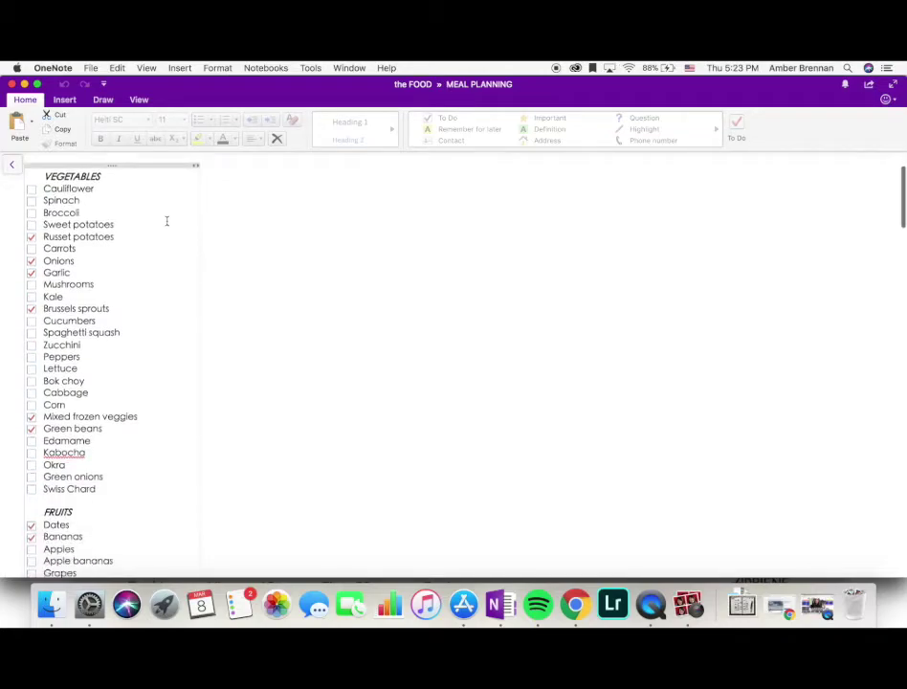
{"action": "scroll", "coordinate": [166, 221], "scroll_direction": "down", "scroll_amount": 10}
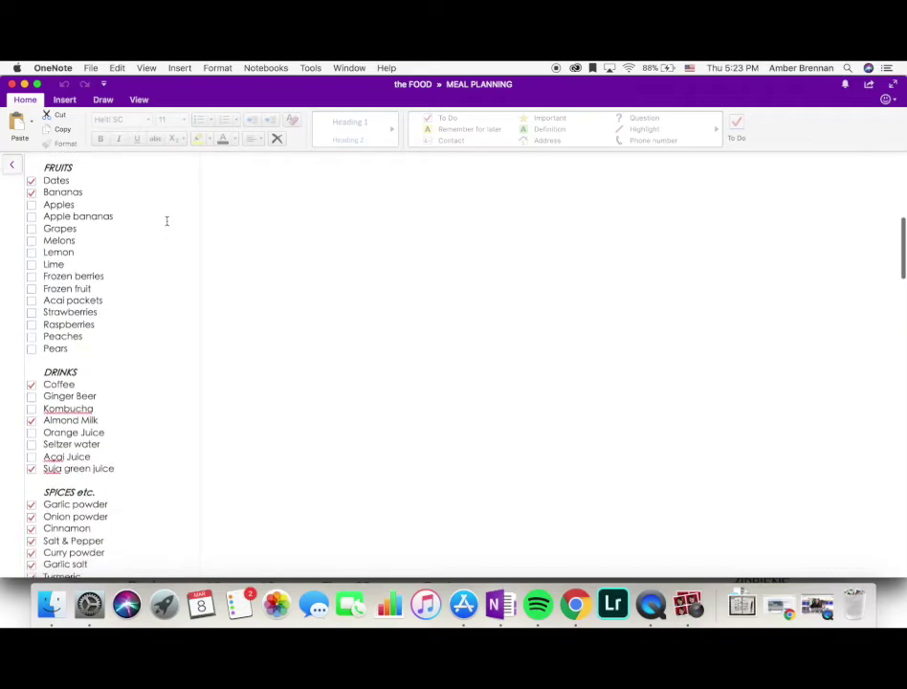
{"action": "scroll", "coordinate": [166, 221], "scroll_direction": "down", "scroll_amount": 8}
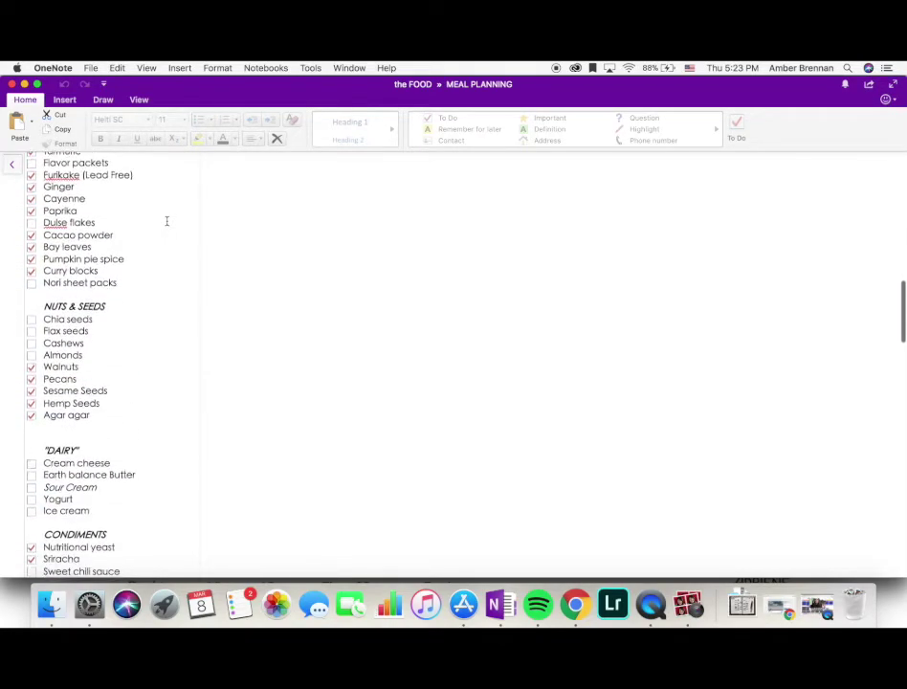
{"action": "scroll", "coordinate": [167, 222], "scroll_direction": "up", "scroll_amount": 20}
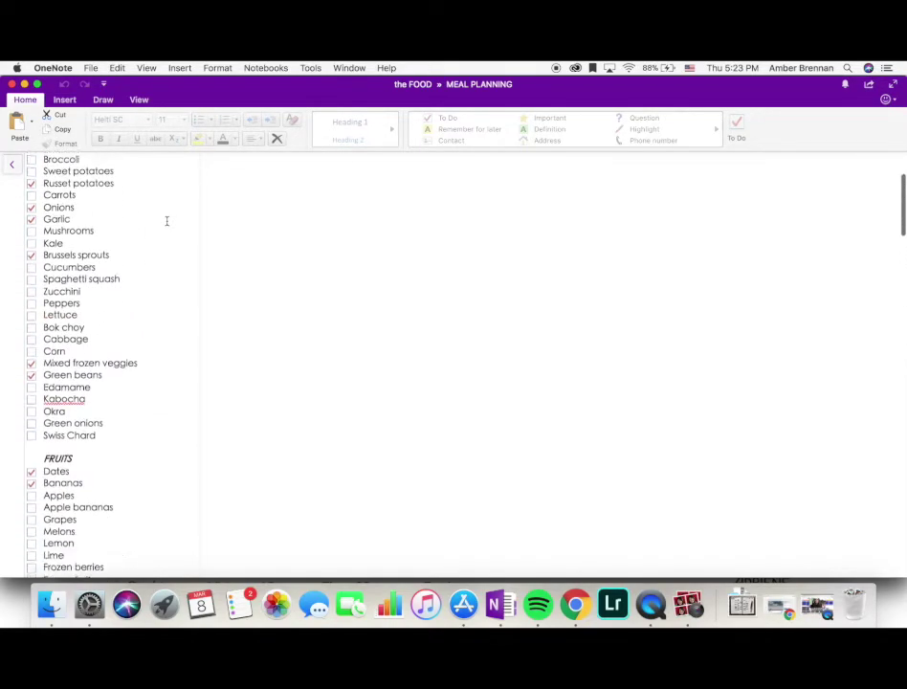
Step: Check off Carrots, Mushrooms and Kale under VEGETABLES in the shopping list
{"action": "scroll", "coordinate": [166, 221], "scroll_direction": "down", "scroll_amount": 2}
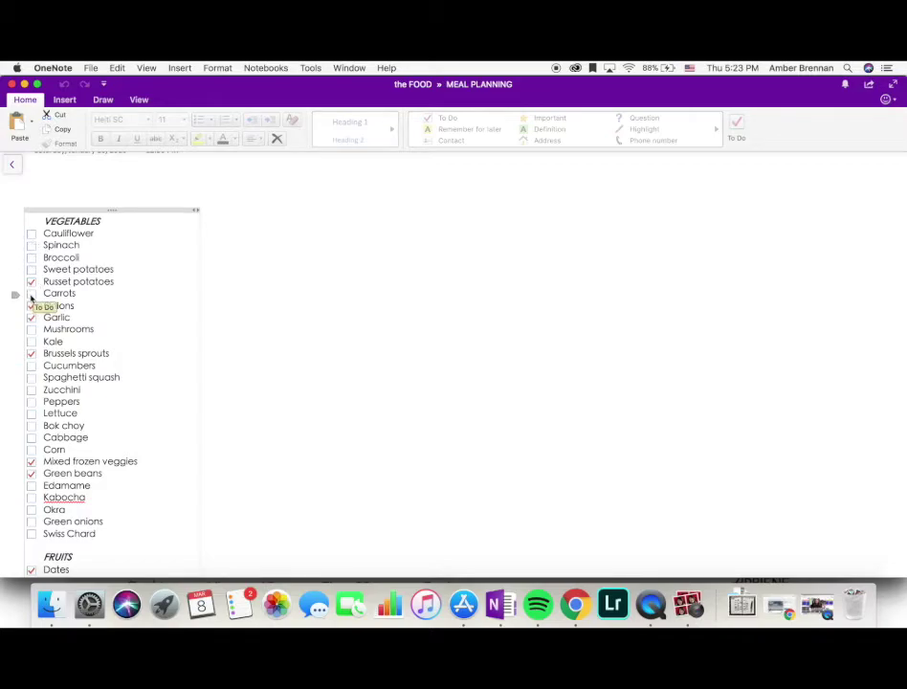
{"action": "scroll", "coordinate": [128, 299], "scroll_direction": "down", "scroll_amount": 3}
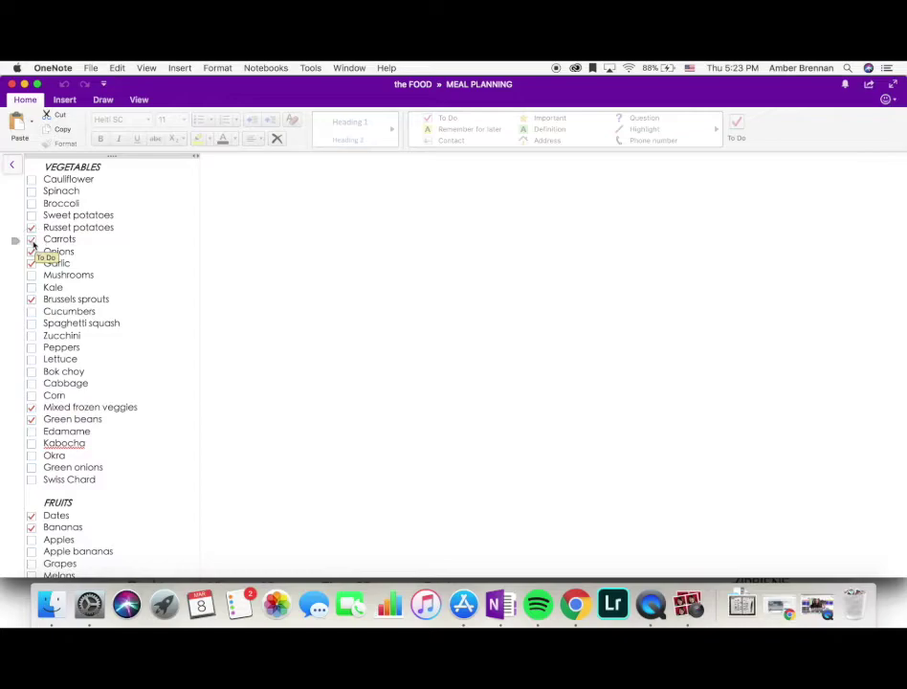
{"action": "left_click", "coordinate": [31, 249]}
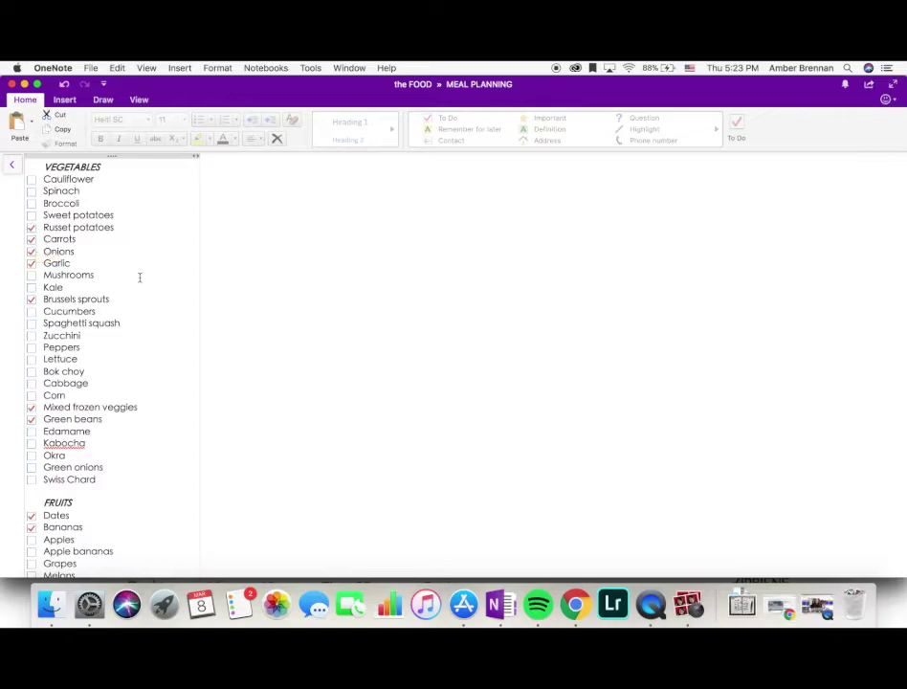
{"action": "left_click", "coordinate": [31, 274]}
{"action": "left_click", "coordinate": [32, 287]}
{"action": "left_click", "coordinate": [31, 298]}
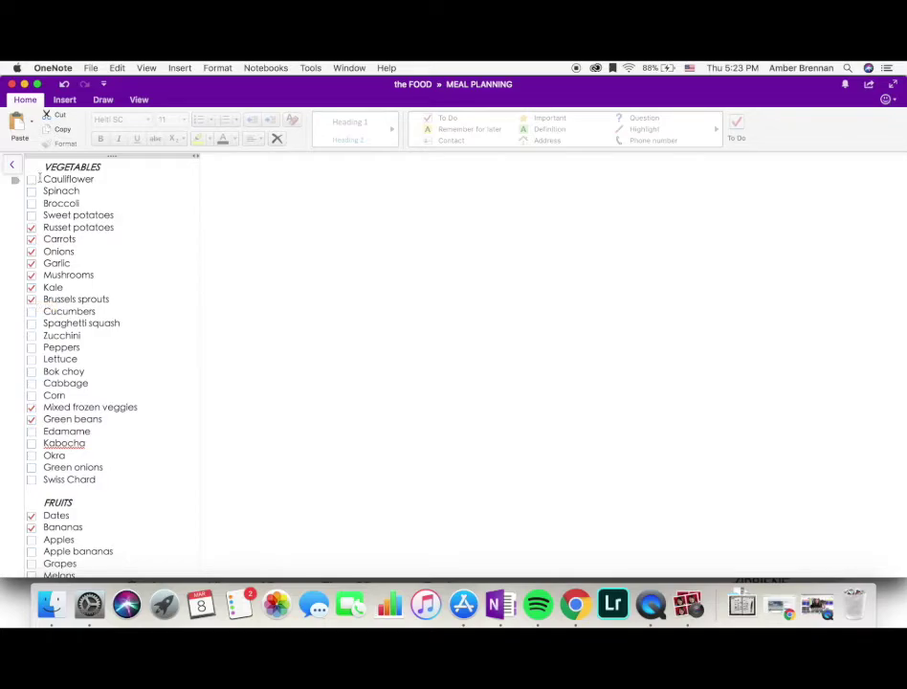
Step: Move the Mushroom Po' Boys page from the MEAL PLANNING section to the SANDWICHES section and open that section
{"action": "left_click", "coordinate": [13, 164]}
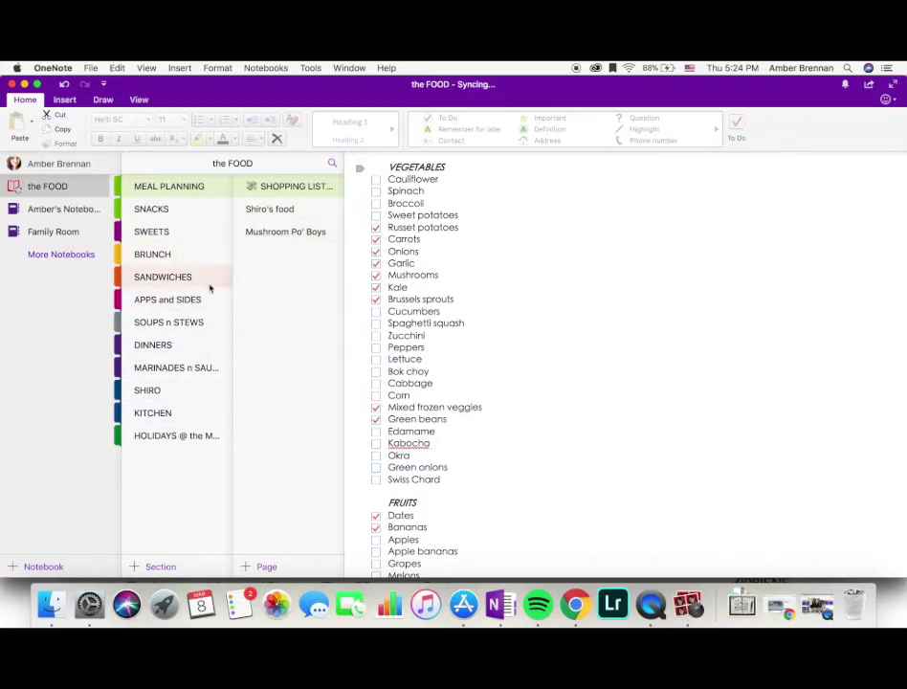
{"action": "left_click_drag", "start_coordinate": [278, 237], "coordinate": [189, 279]}
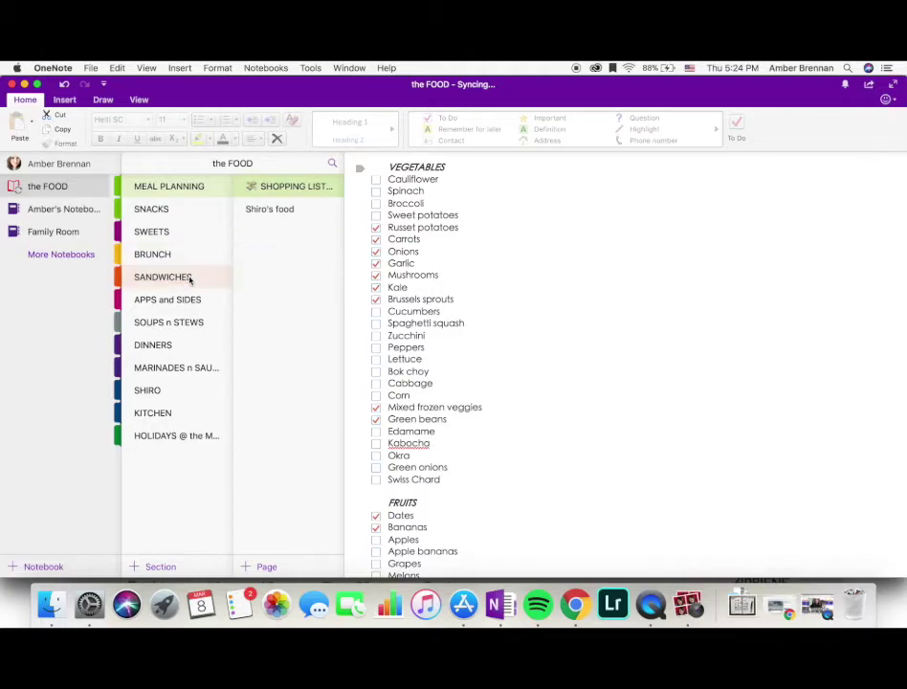
{"action": "left_click", "coordinate": [189, 277]}
Step: Browse the recipe sections to DINNERS and retitle the Orange Chicken page as Orange "Chicken"
{"action": "left_click", "coordinate": [174, 302]}
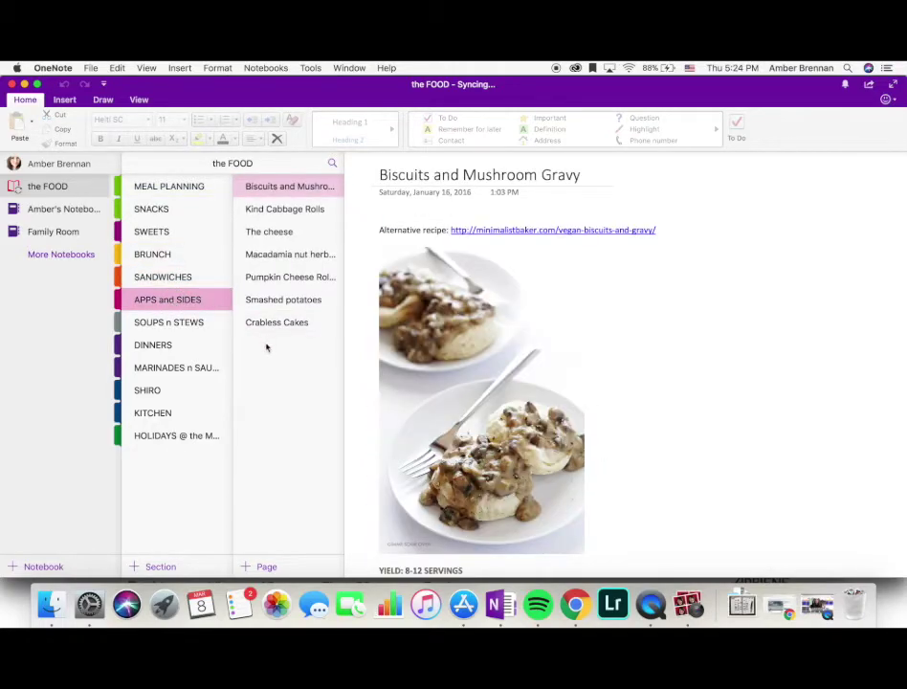
{"action": "left_click", "coordinate": [189, 327]}
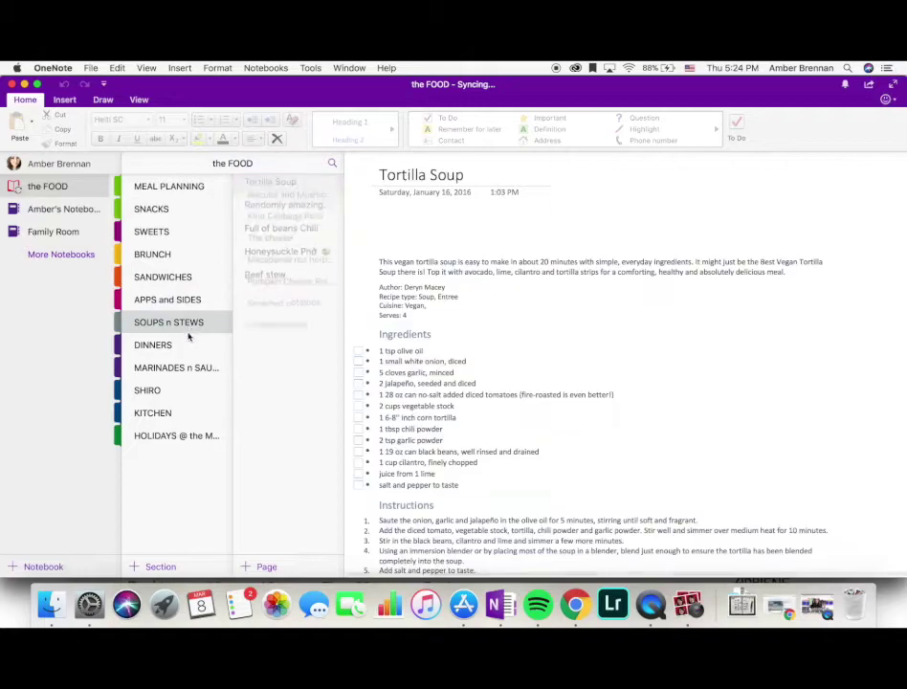
{"action": "left_click", "coordinate": [185, 344]}
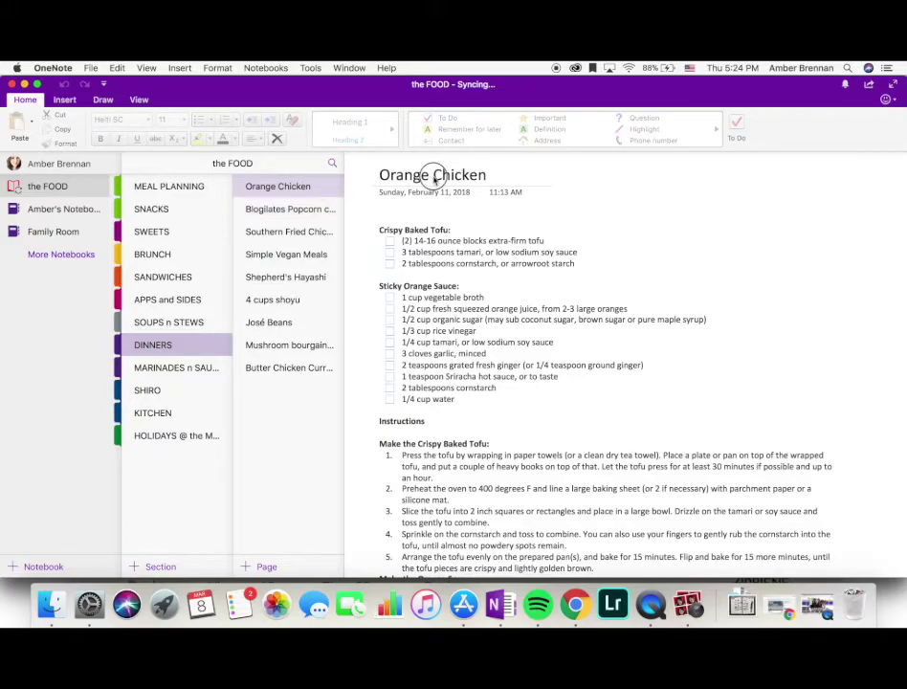
{"action": "key", "text": "ctrl+super+g"}
{"action": "left_click", "coordinate": [88, 175]}
{"action": "type", "text": "\""}
{"action": "left_click", "coordinate": [170, 177]}
{"action": "type", "text": "\""}
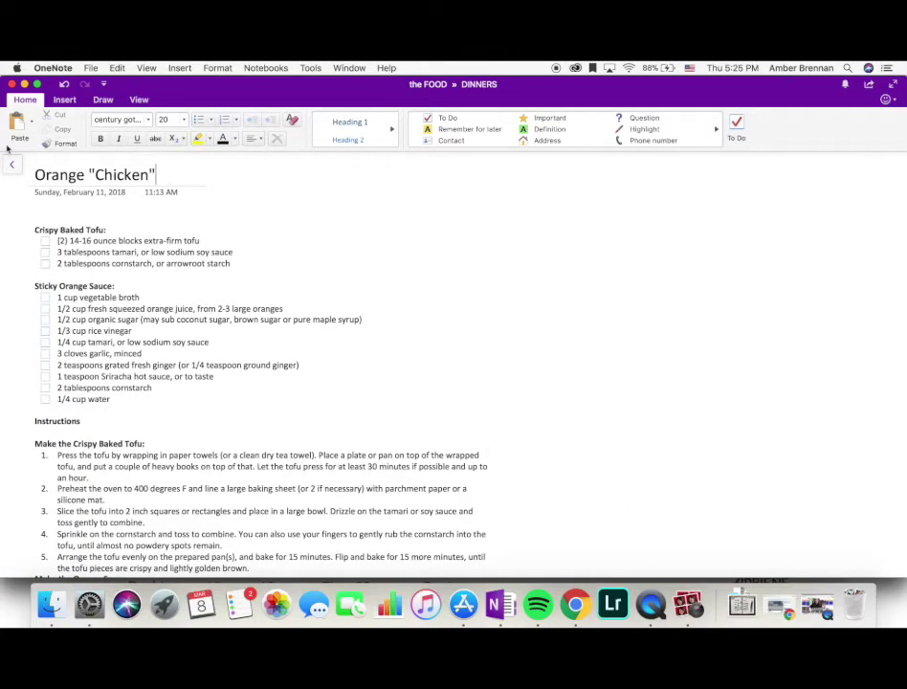
{"action": "left_click", "coordinate": [12, 164]}
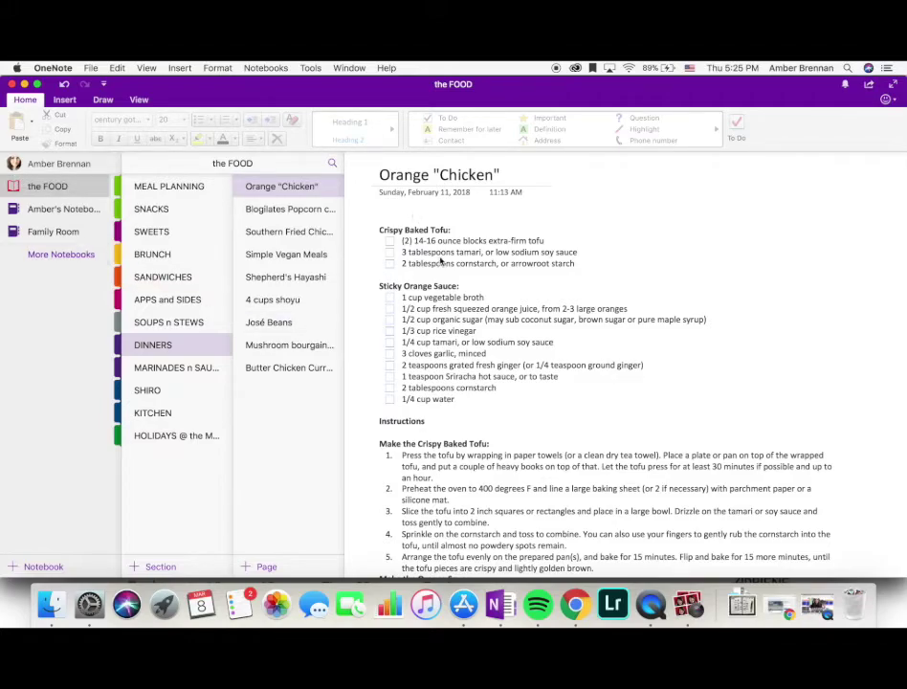
Step: Look through the Orange "Chicken" recipe from its ingredient checklists to the instructions and the recipe link
{"action": "scroll", "coordinate": [441, 259], "scroll_direction": "down", "scroll_amount": 3}
{"action": "scroll", "coordinate": [440, 259], "scroll_direction": "up", "scroll_amount": 3}
{"action": "scroll", "coordinate": [440, 259], "scroll_direction": "down", "scroll_amount": 10}
{"action": "scroll", "coordinate": [440, 259], "scroll_direction": "up", "scroll_amount": 6}
{"action": "scroll", "coordinate": [440, 259], "scroll_direction": "down", "scroll_amount": 5}
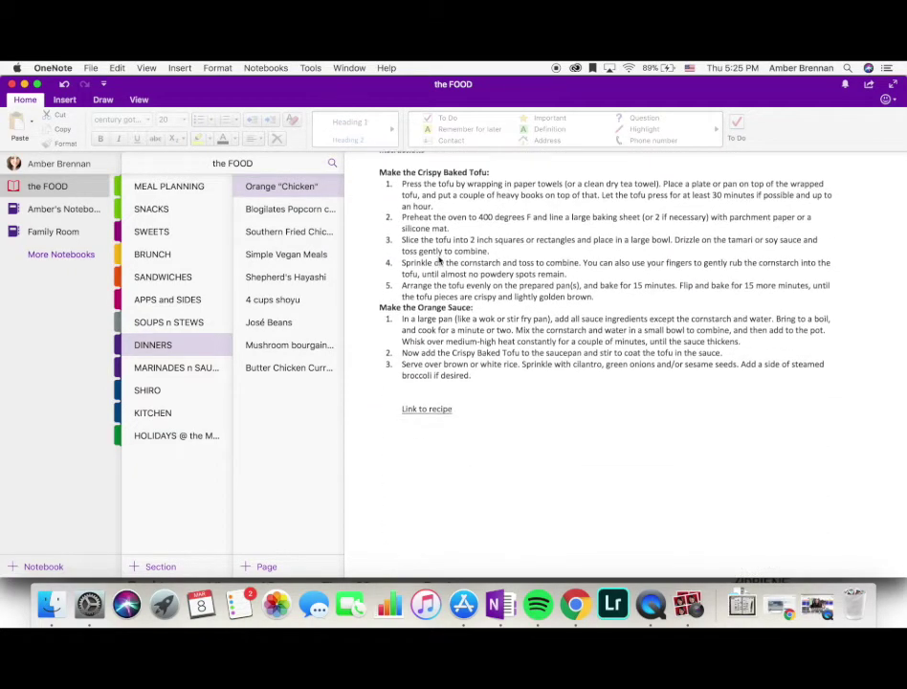
{"action": "scroll", "coordinate": [473, 425], "scroll_direction": "up", "scroll_amount": 5}
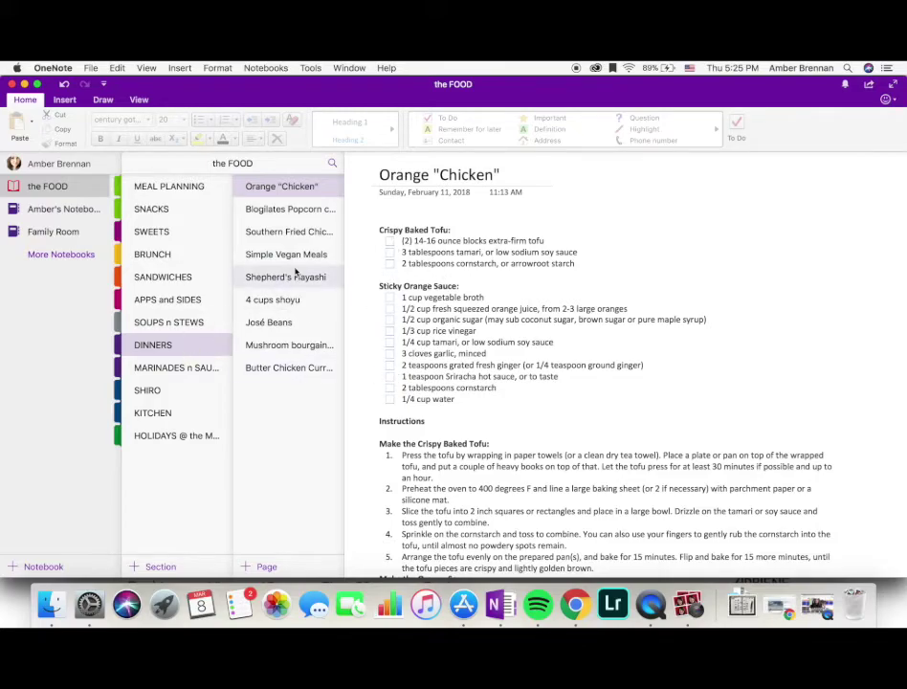
Step: Move the Orange "Chicken" page from the DINNERS section to the MEAL PLANNING section and open that section
{"action": "left_click", "coordinate": [314, 187]}
{"action": "left_click_drag", "start_coordinate": [315, 188], "coordinate": [209, 186]}
{"action": "left_click", "coordinate": [208, 187]}
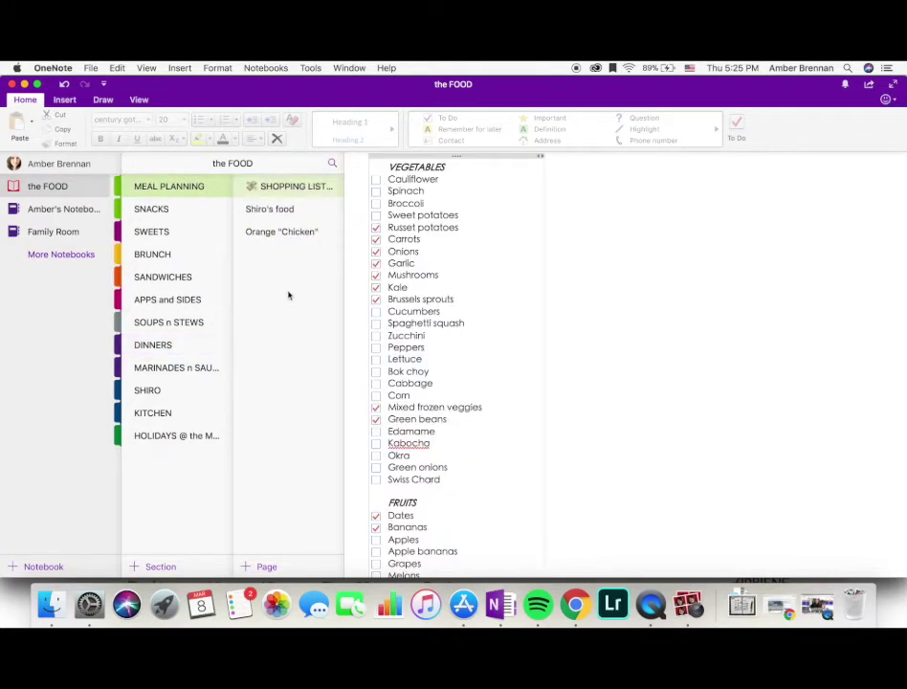
Step: Place the Orange "Chicken" page directly below SHOPPING LIST in MEAL PLANNING and view the page without the notebook navigation
{"action": "left_click_drag", "start_coordinate": [280, 233], "coordinate": [279, 202]}
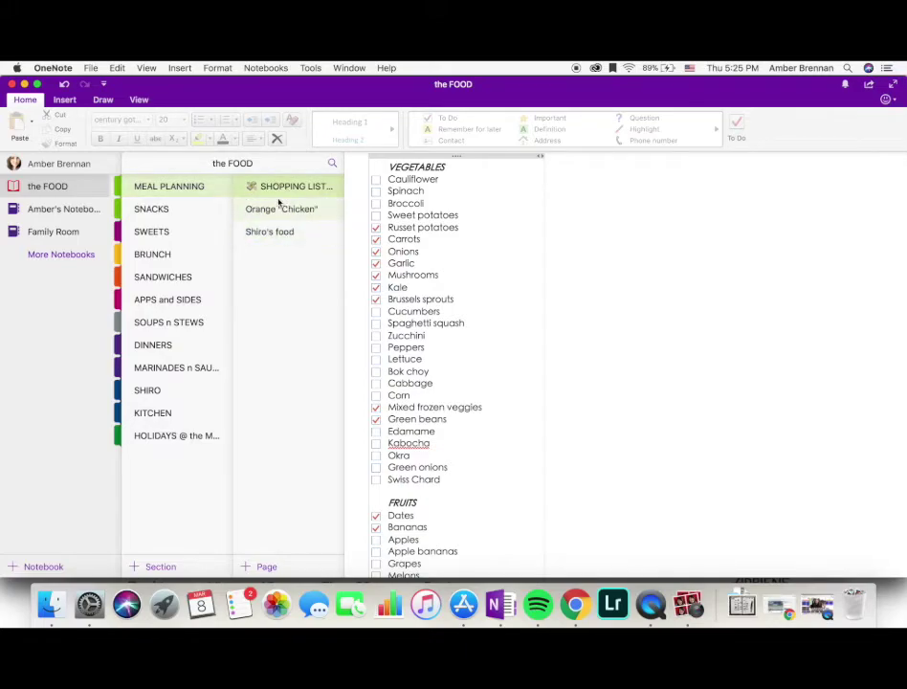
{"action": "left_click", "coordinate": [278, 209]}
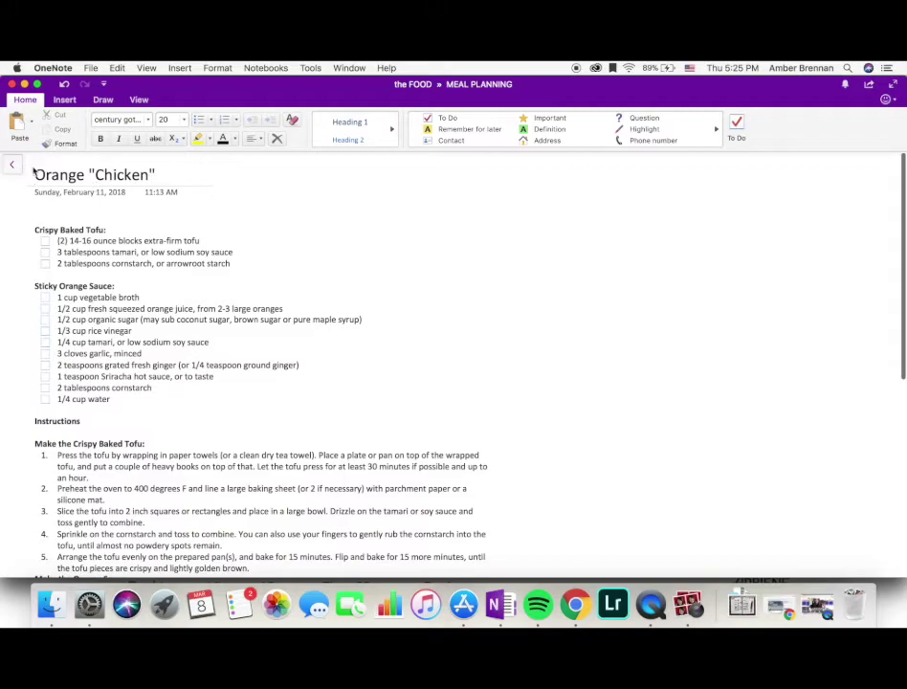
{"action": "left_click", "coordinate": [15, 169]}
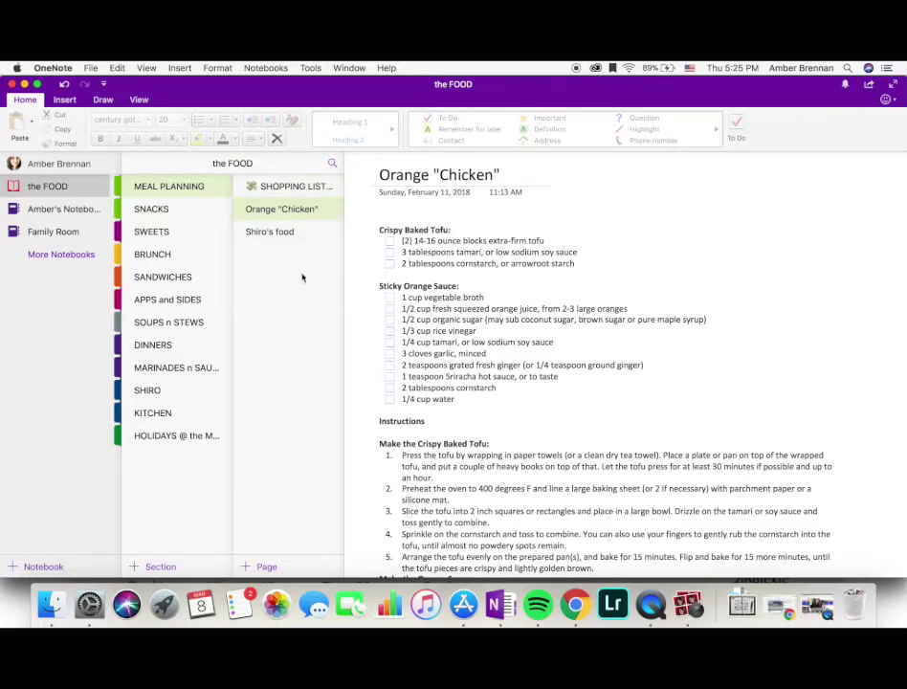
Step: Move the Orange "Chicken" page from MEAL PLANNING back to the DINNERS section and review the recipe there
{"action": "left_click_drag", "start_coordinate": [303, 207], "coordinate": [185, 344]}
{"action": "left_click", "coordinate": [186, 346]}
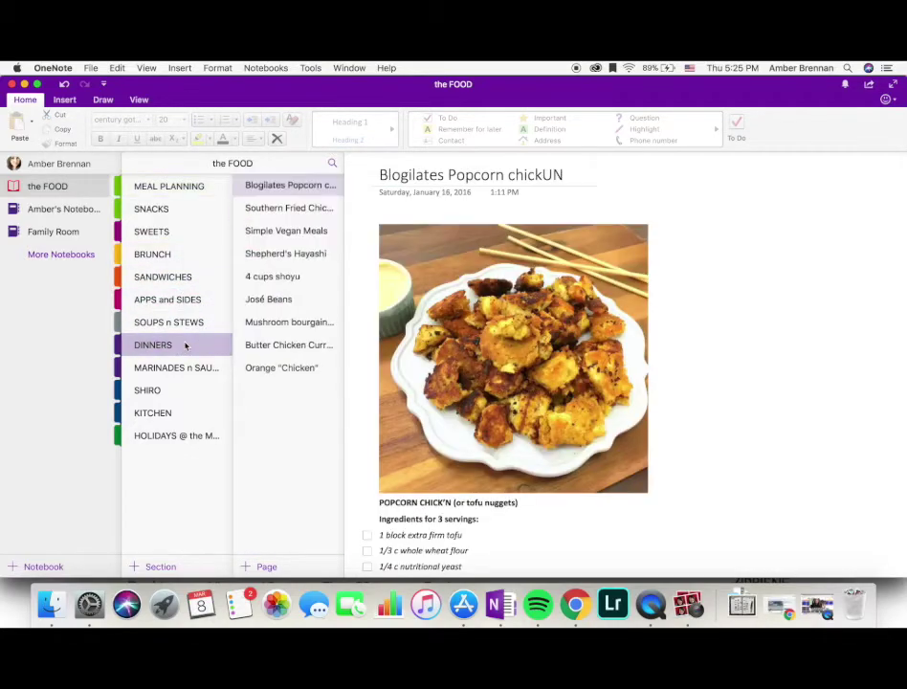
{"action": "left_click", "coordinate": [281, 367]}
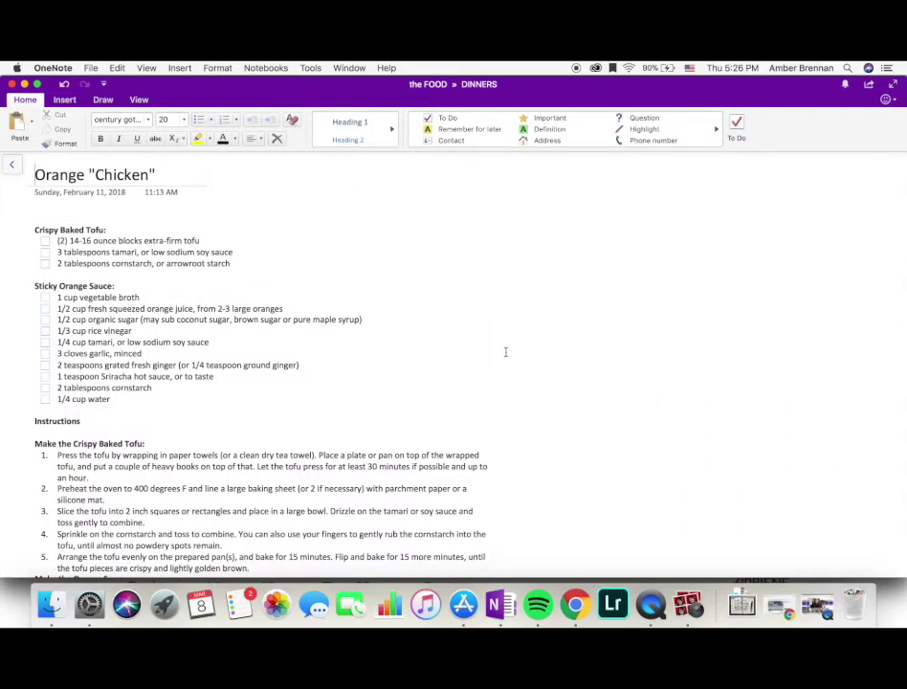
{"action": "scroll", "coordinate": [506, 351], "scroll_direction": "down", "scroll_amount": 3}
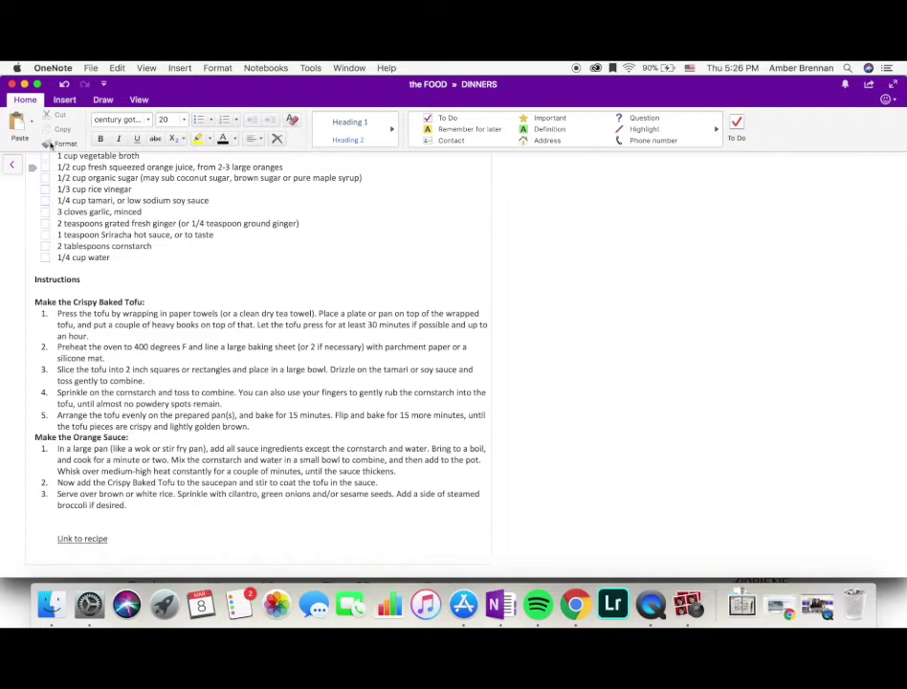
{"action": "left_click", "coordinate": [11, 165]}
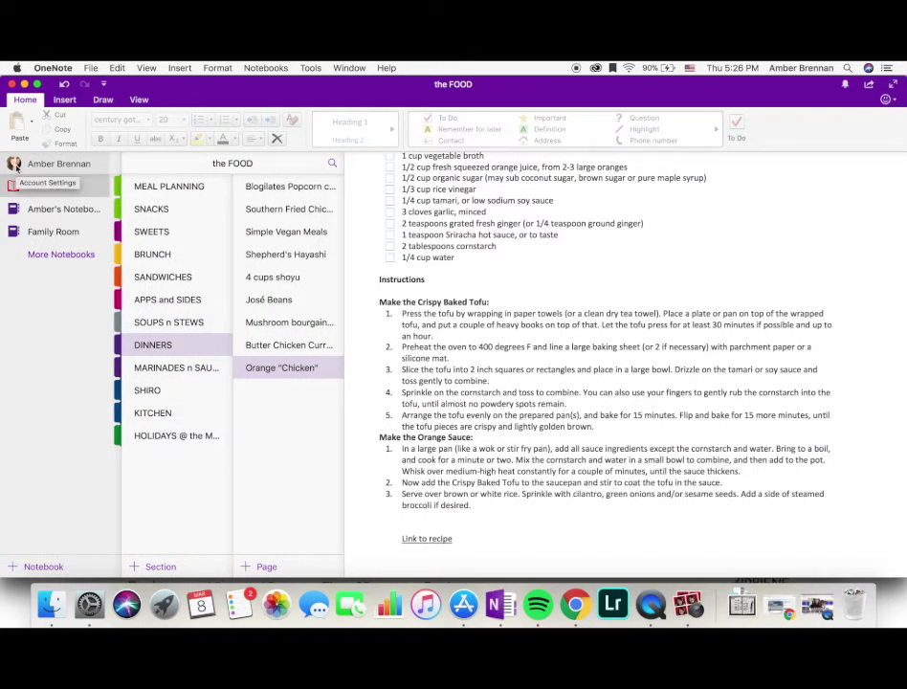